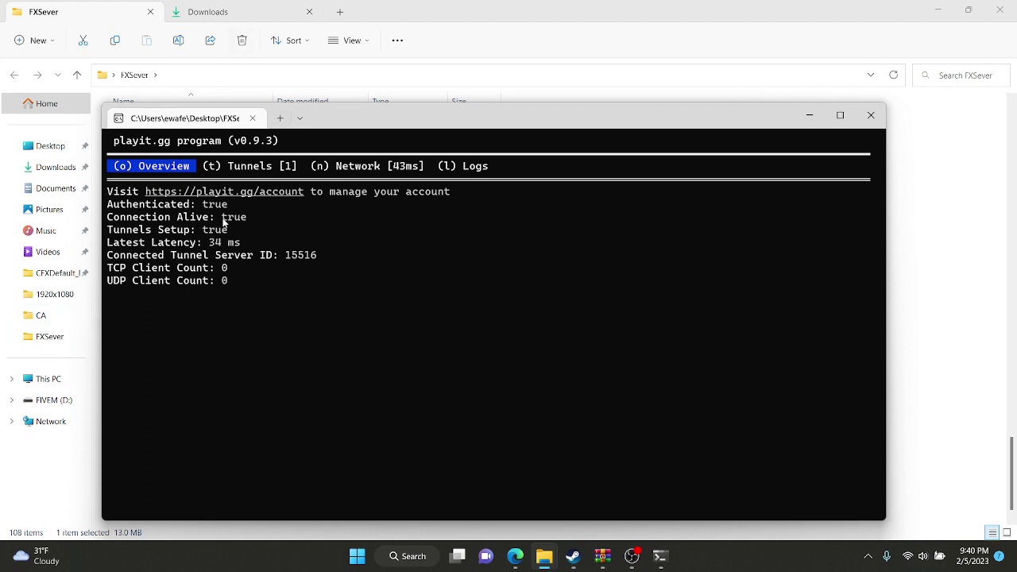
Step: Close the server folder window and minimize OBS to reveal the playit.gg agent terminal
click(996, 10)
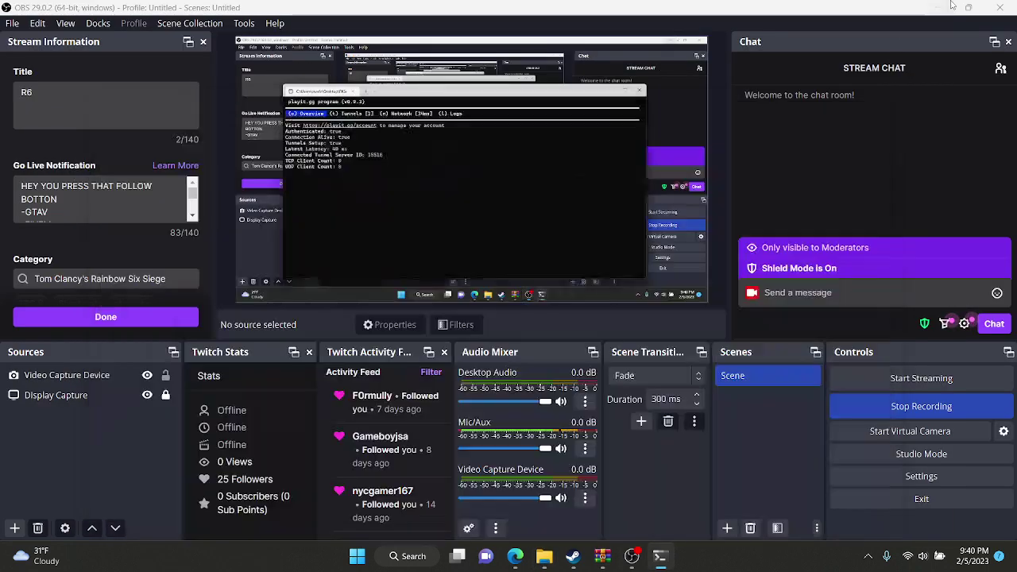
click(938, 7)
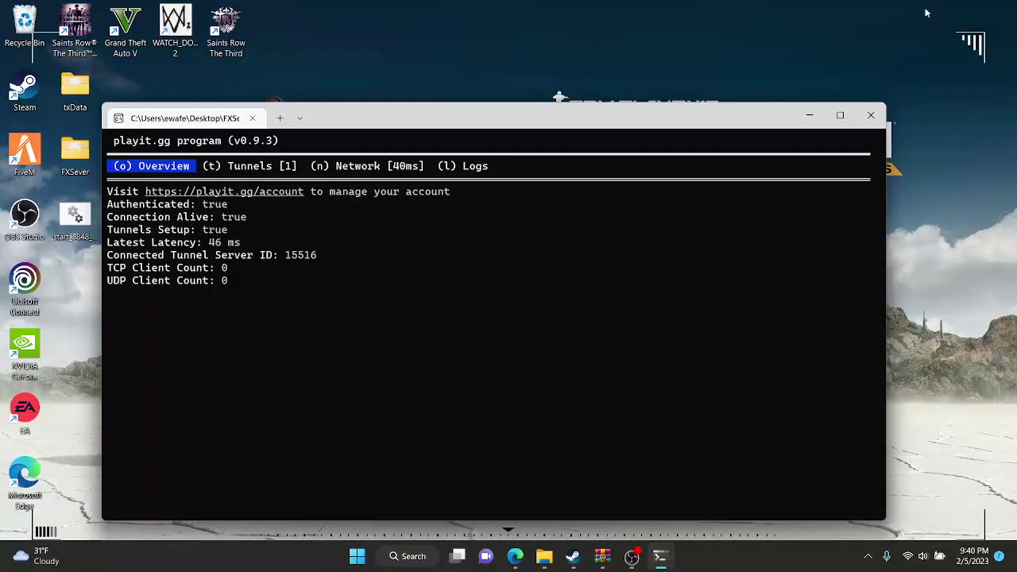
mouse_move(602, 556)
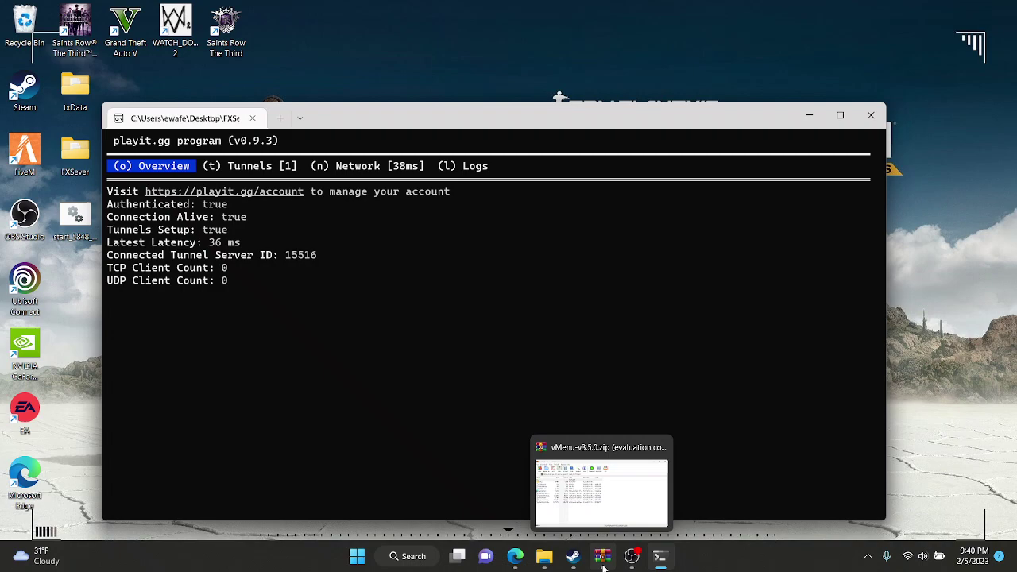
Step: Review the tunnel and default agent details on the playit.gg account page
click(514, 556)
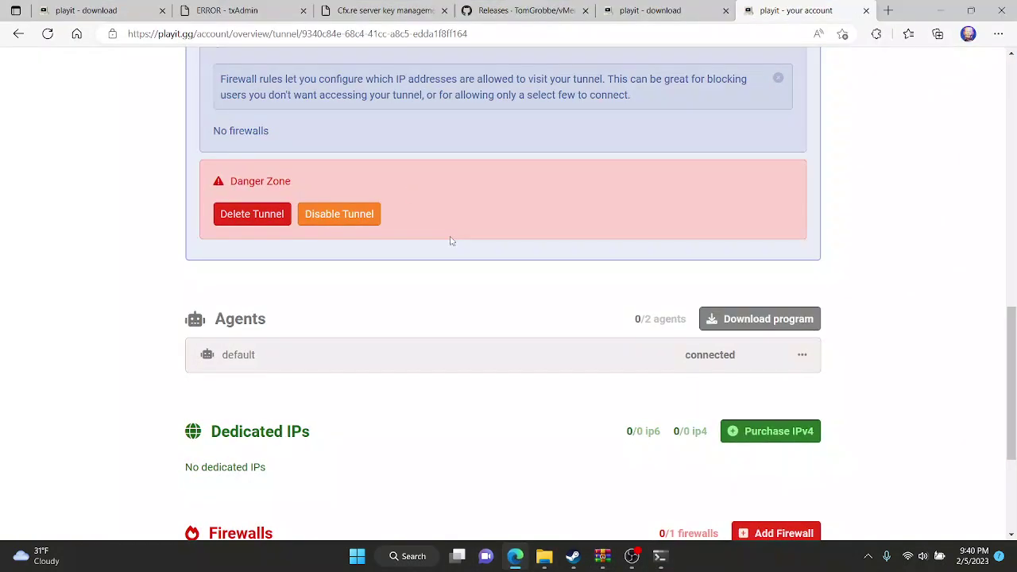
scroll(394, 160, up, 4)
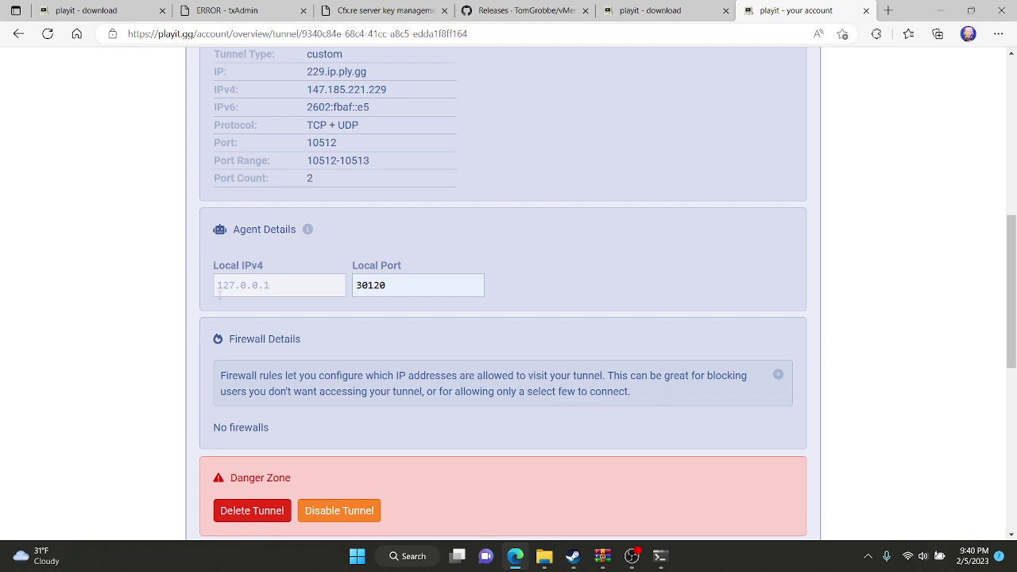
scroll(375, 276, up, 3)
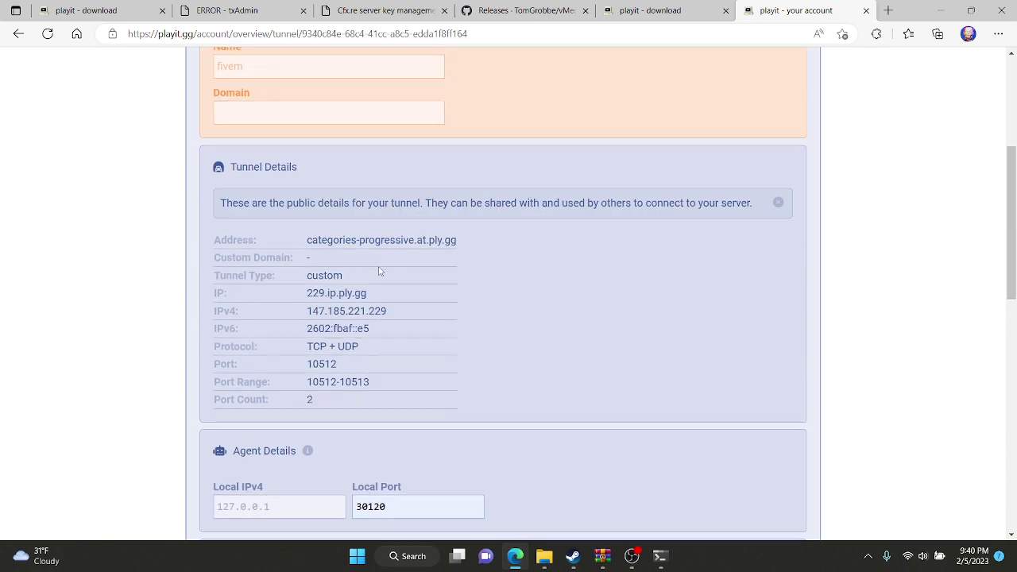
scroll(374, 272, up, 2)
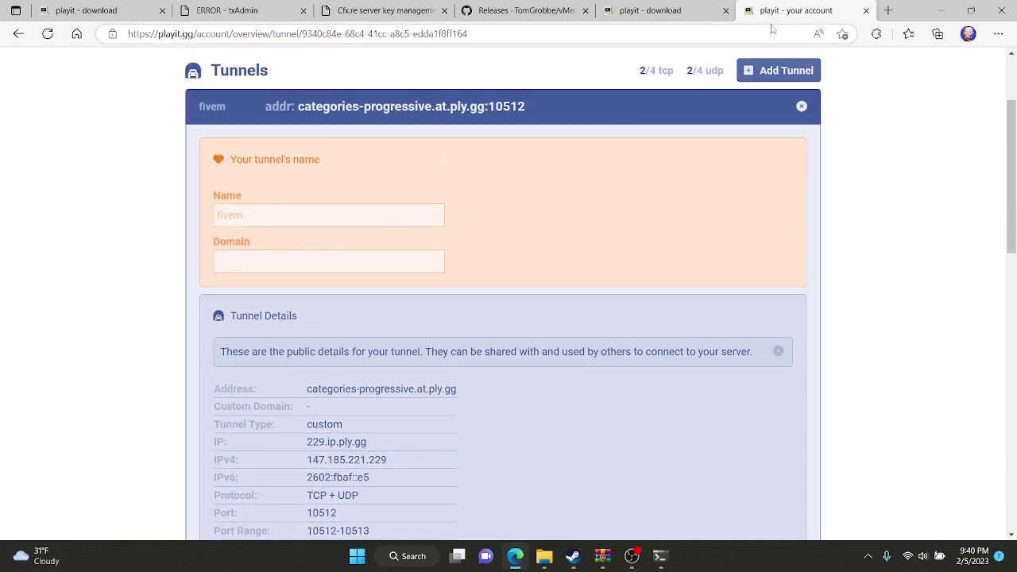
click(802, 105)
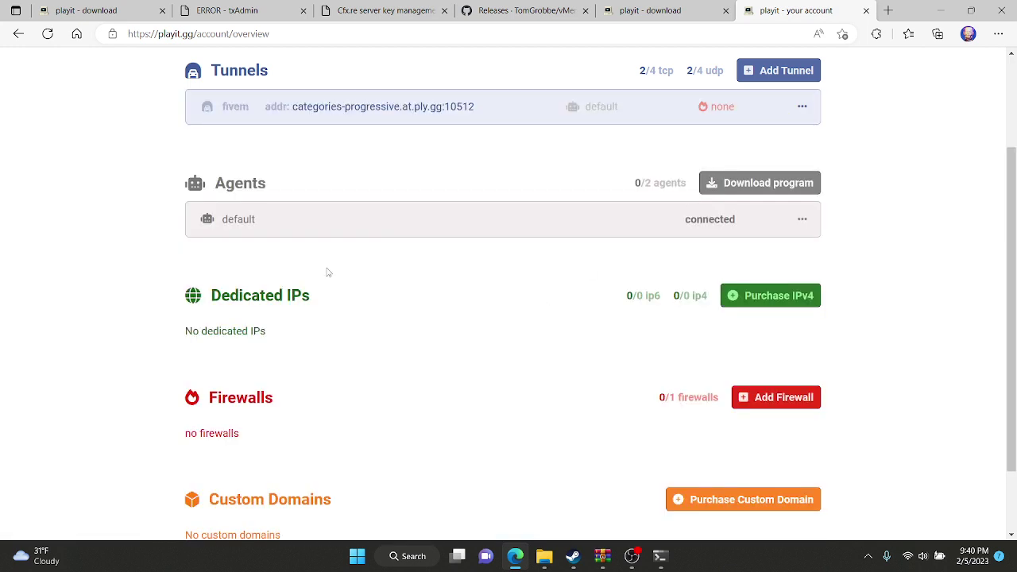
click(313, 228)
scroll(302, 421, up, 1)
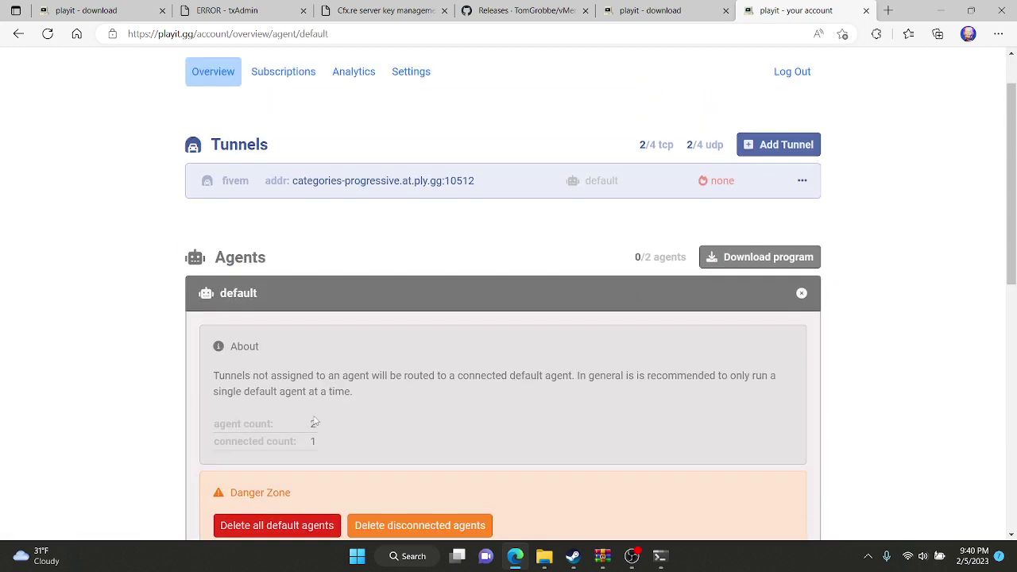
scroll(333, 405, down, 4)
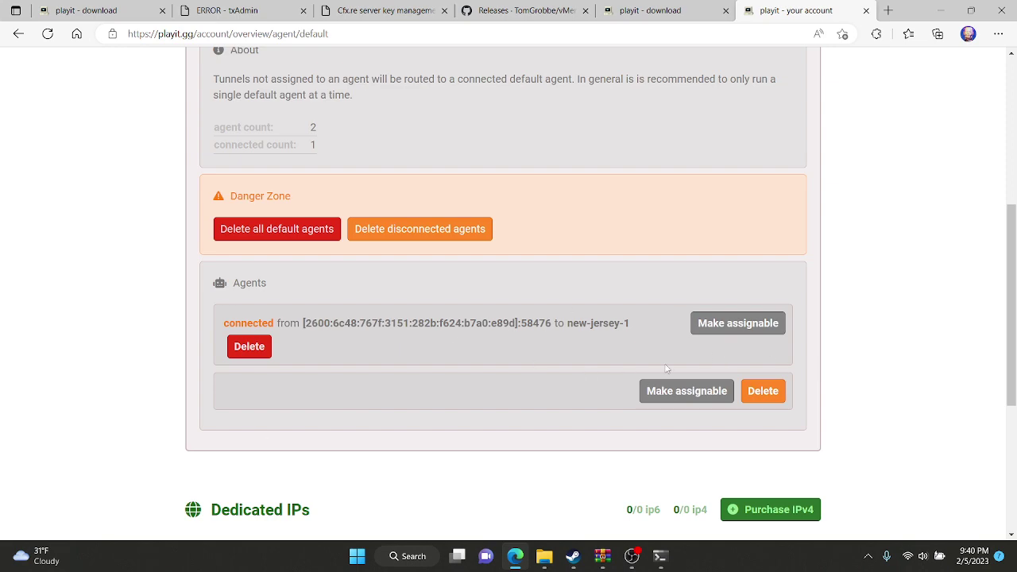
scroll(667, 370, up, 3)
click(954, 5)
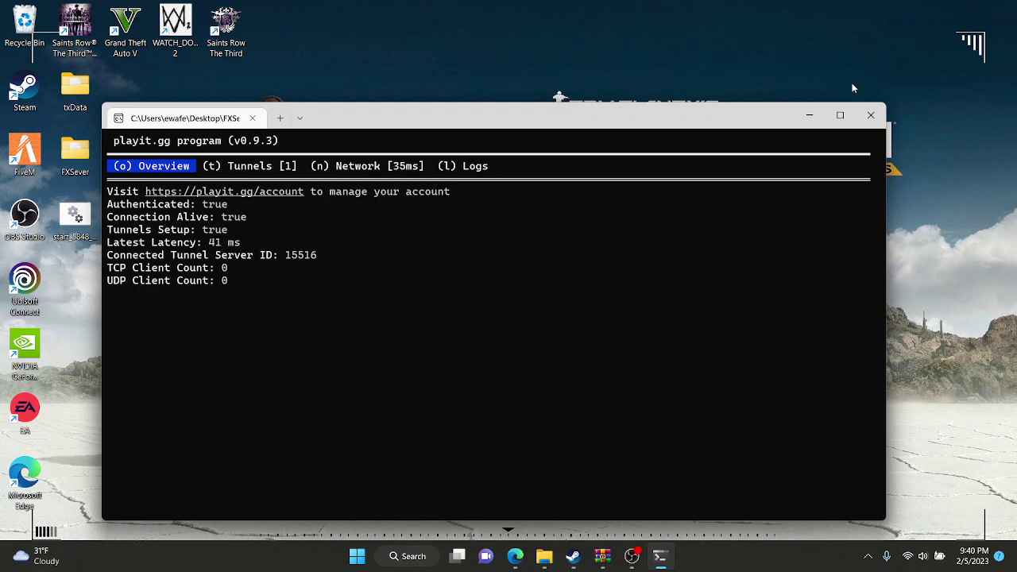
Step: Copy the fivem tunnel's public address categories-progressive.at.ply.gg:10512 from playit.gg
click(808, 118)
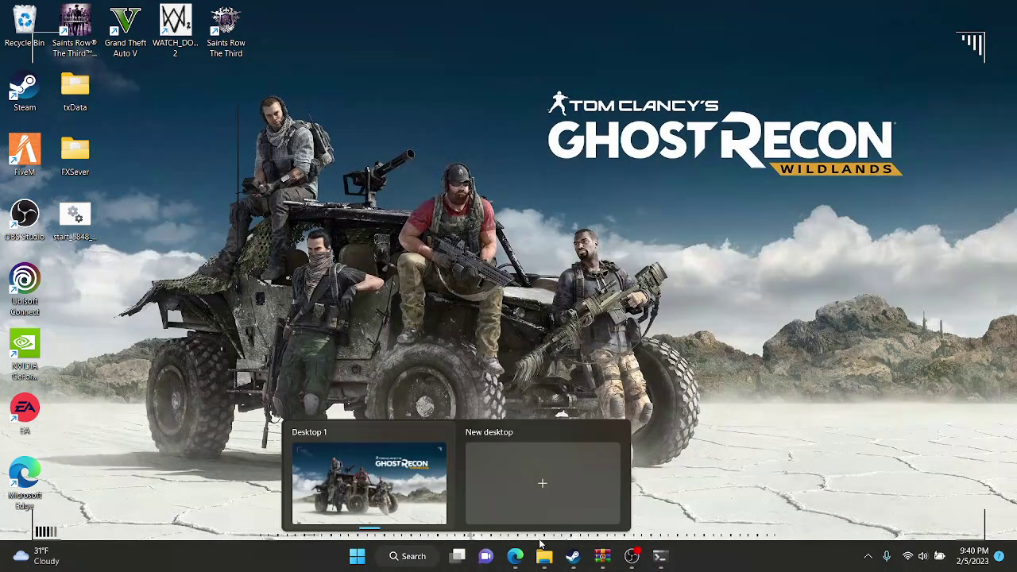
click(515, 556)
scroll(350, 244, up, 2)
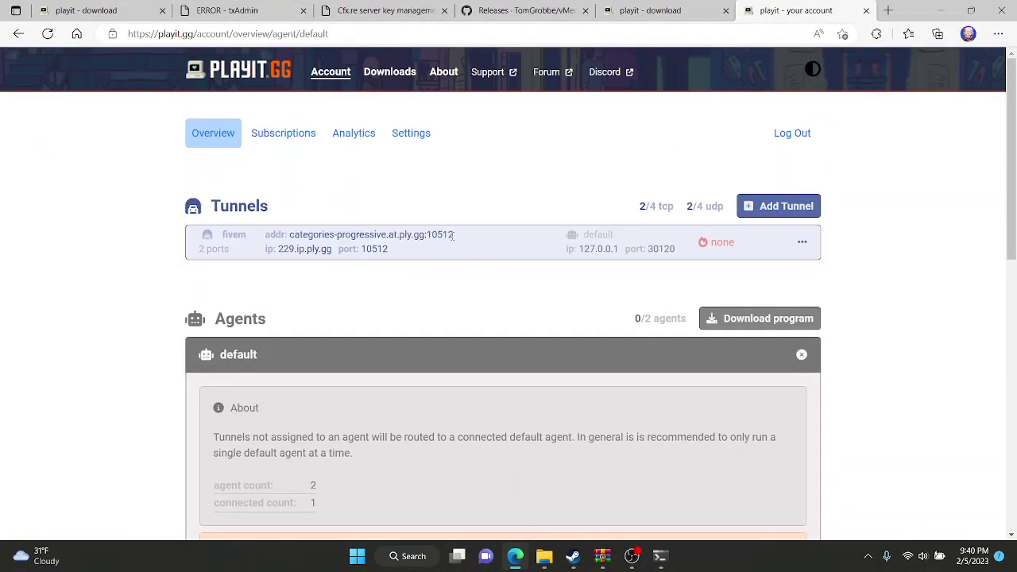
click(402, 249)
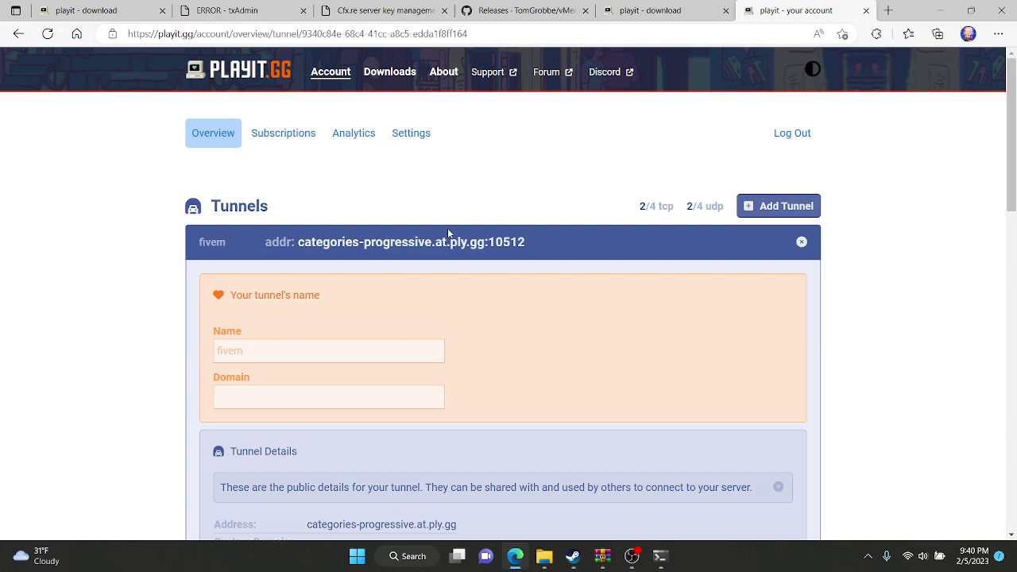
click(449, 242)
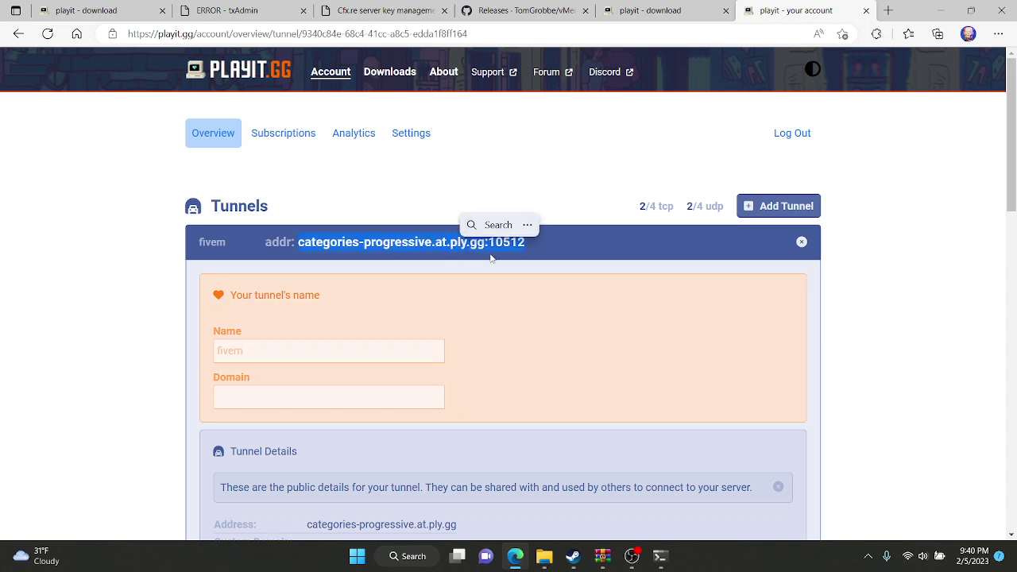
key(ctrl+c)
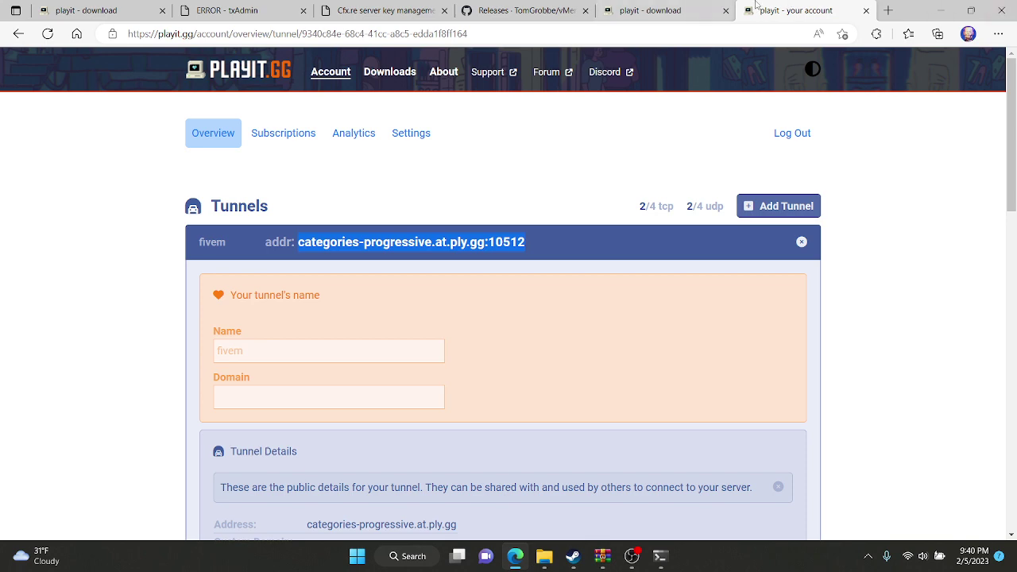
click(938, 8)
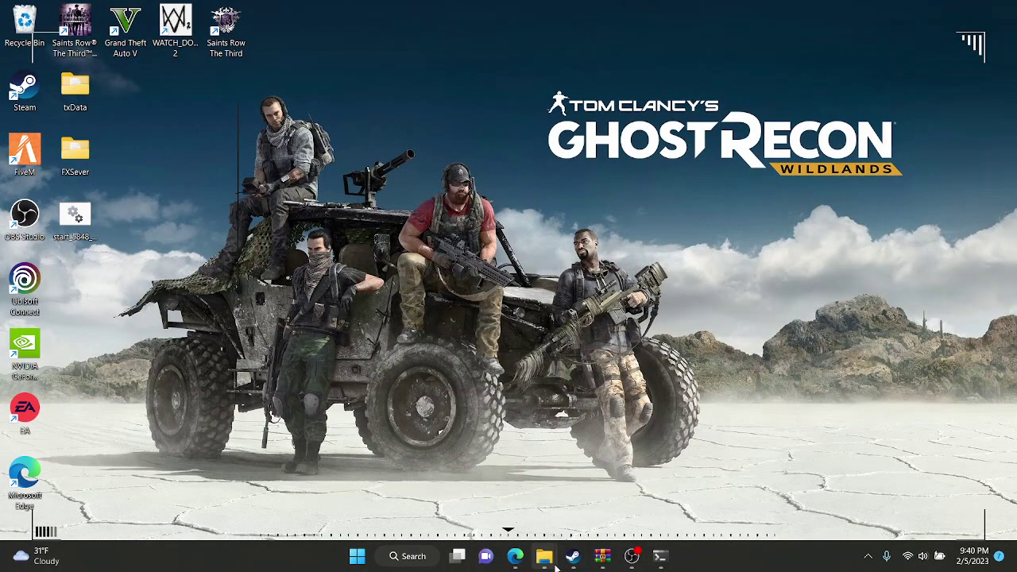
Step: Start FXServer.exe from the FXServer folder
mouse_move(543, 556)
click(477, 493)
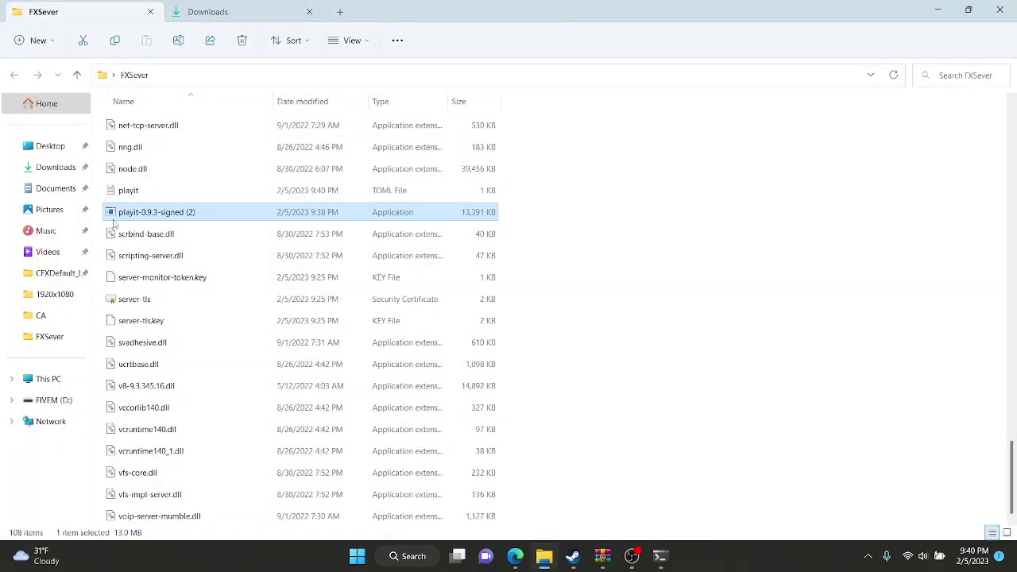
scroll(244, 207, up, 5)
click(216, 185)
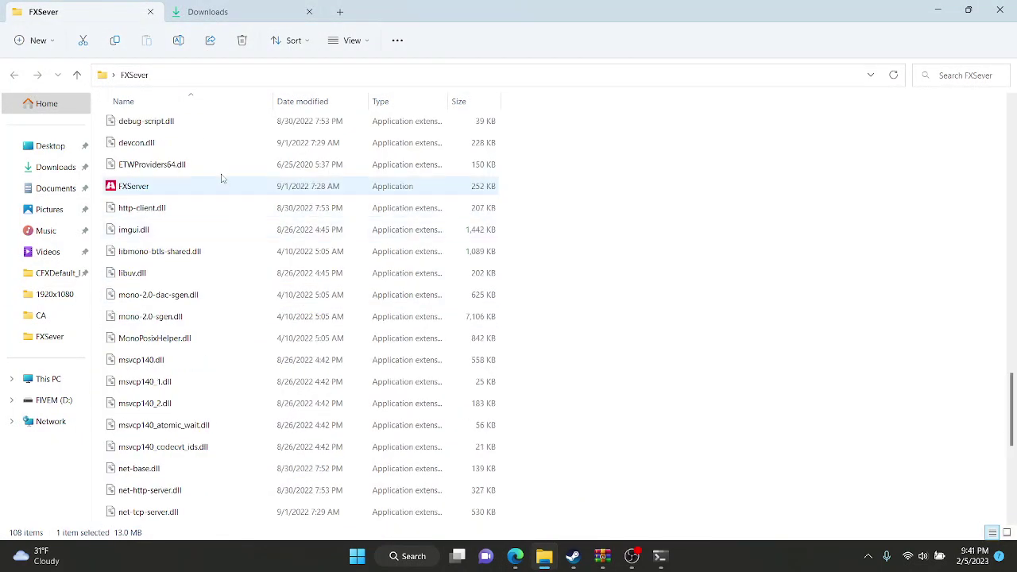
double_click(213, 186)
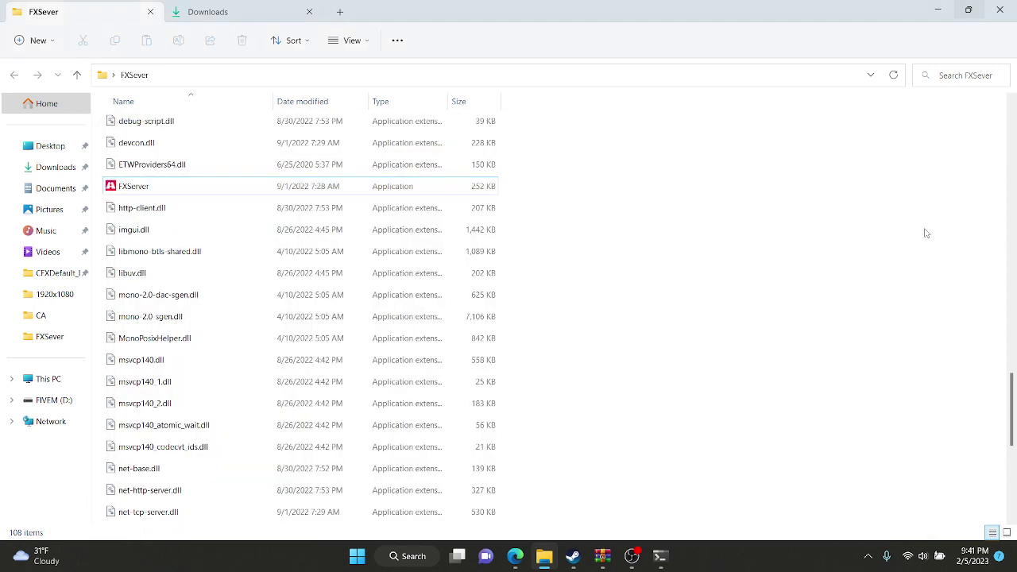
Step: Create an FXServer shortcut and move it onto the Desktop
right_click(175, 187)
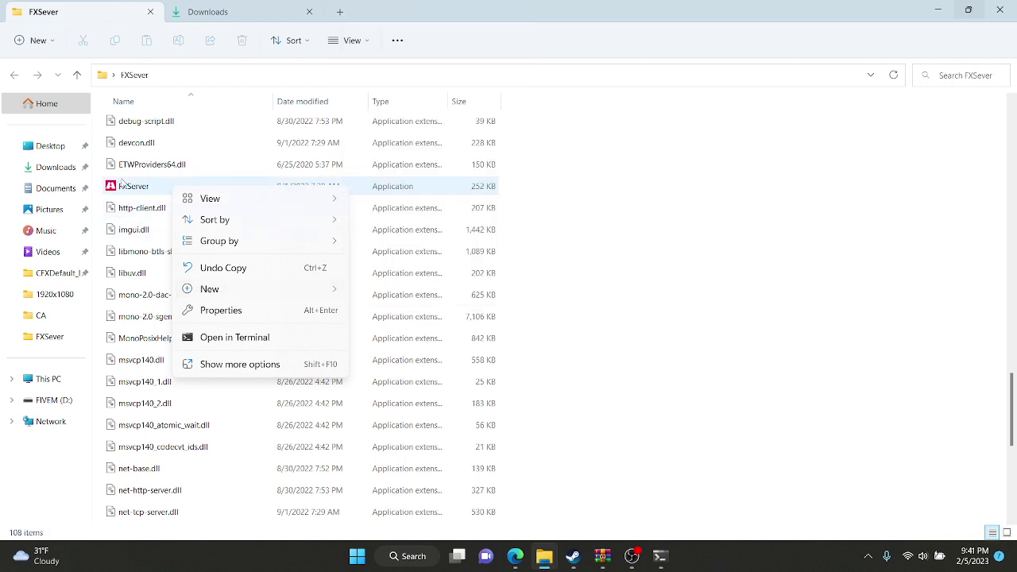
right_click(125, 185)
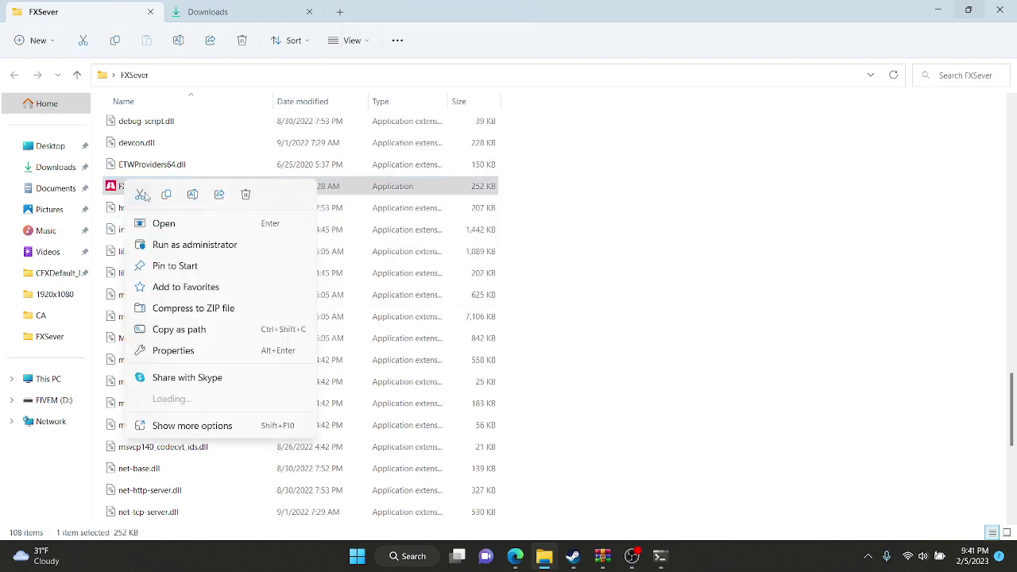
click(257, 428)
click(307, 365)
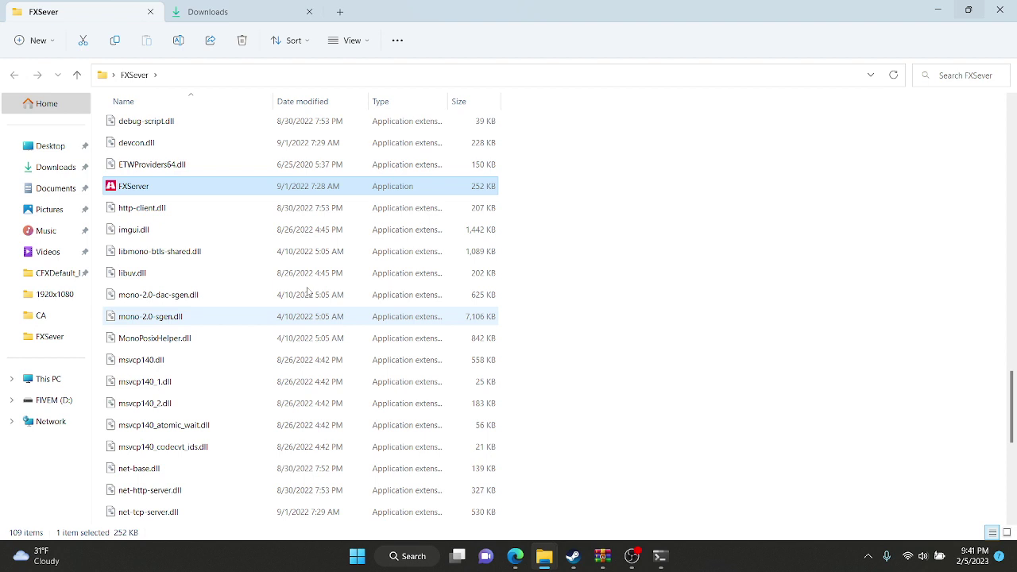
drag(209, 193, 4, 156)
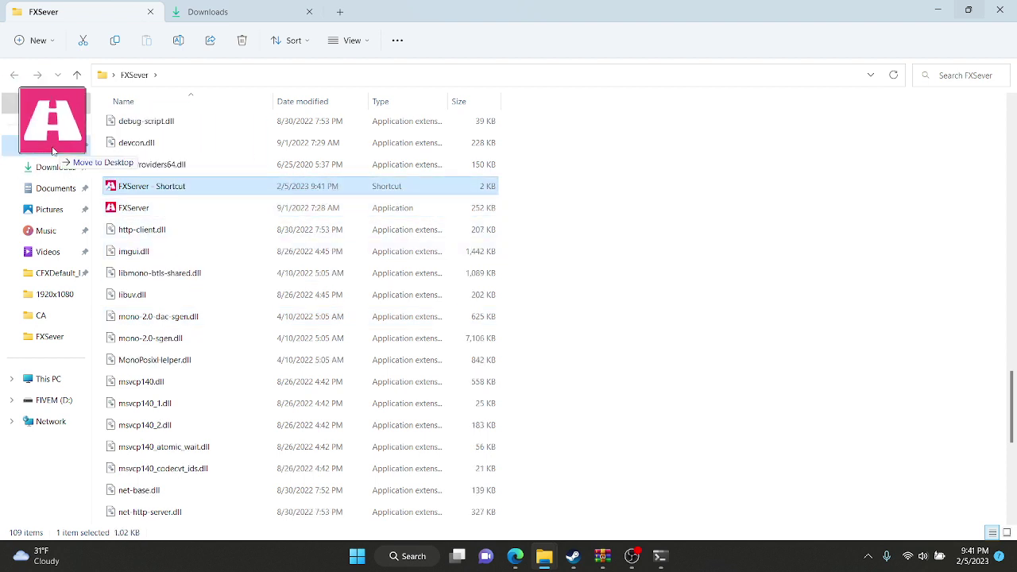
drag(4, 156, 20, 147)
click(938, 10)
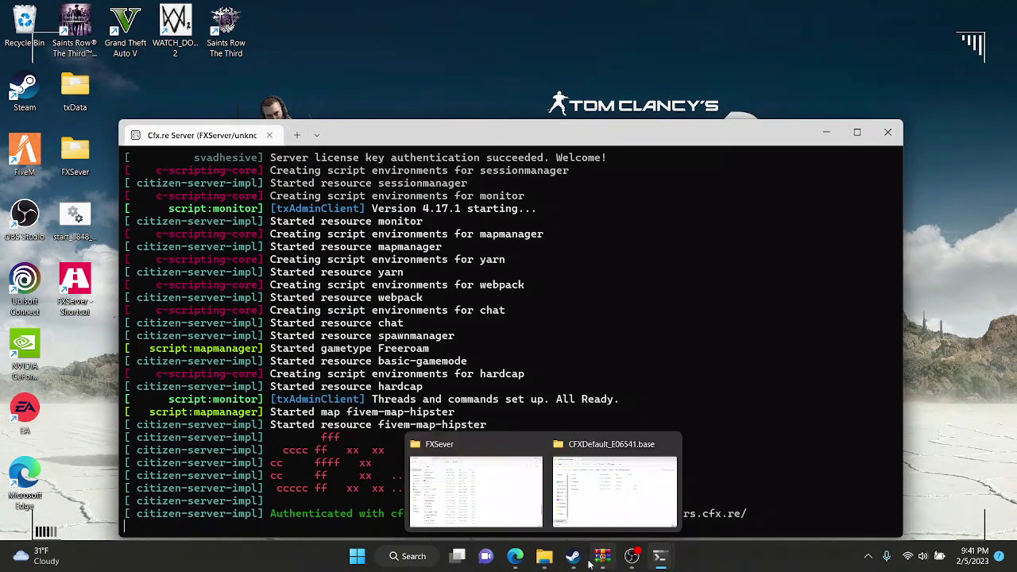
Step: Launch the FiveM client from its desktop icon
double_click(28, 149)
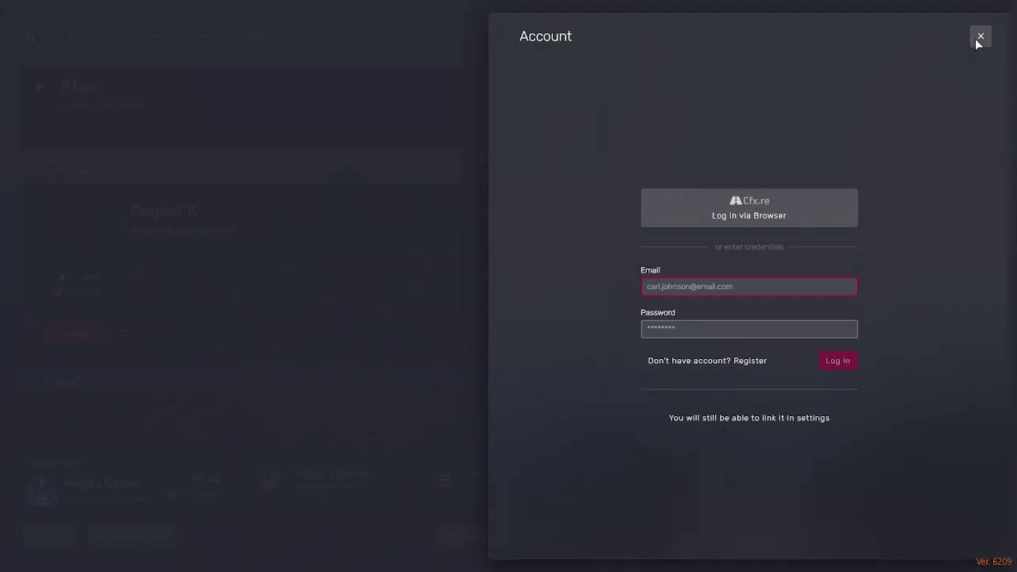
Step: Dismiss the account panel and connect to categories-progressive.at.ply.gg:10512 from the F8 console
click(980, 37)
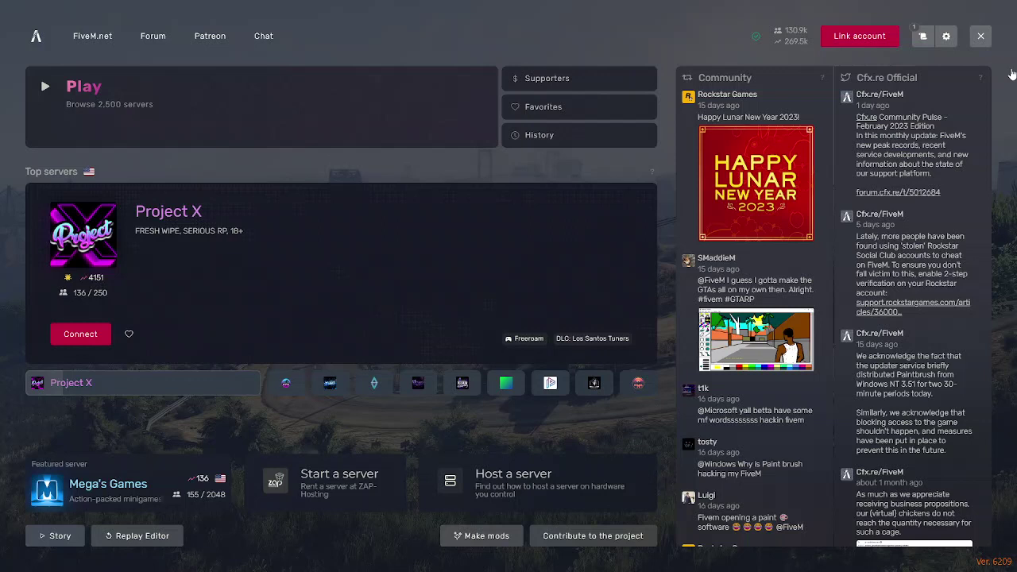
key(F8)
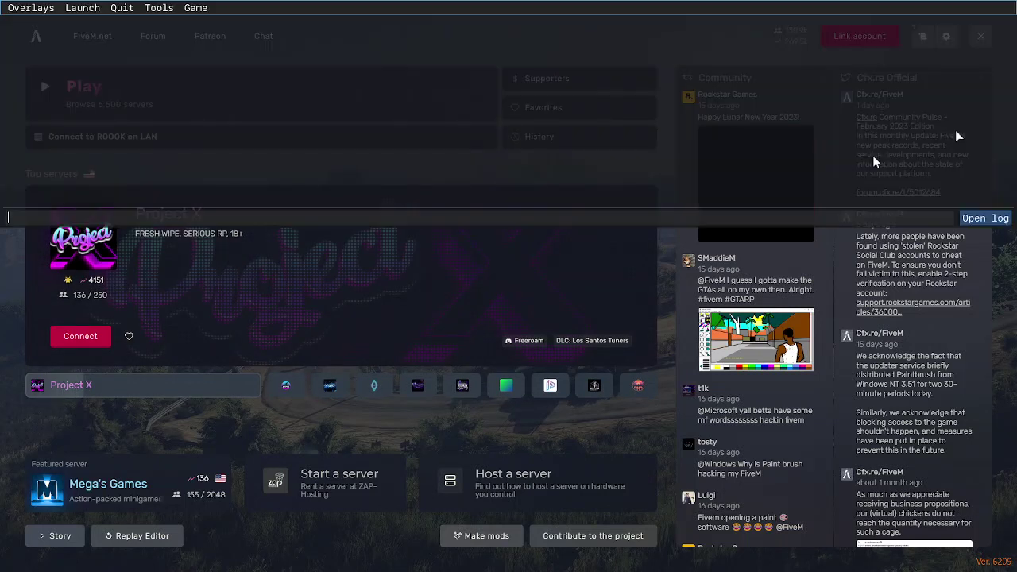
text(C)
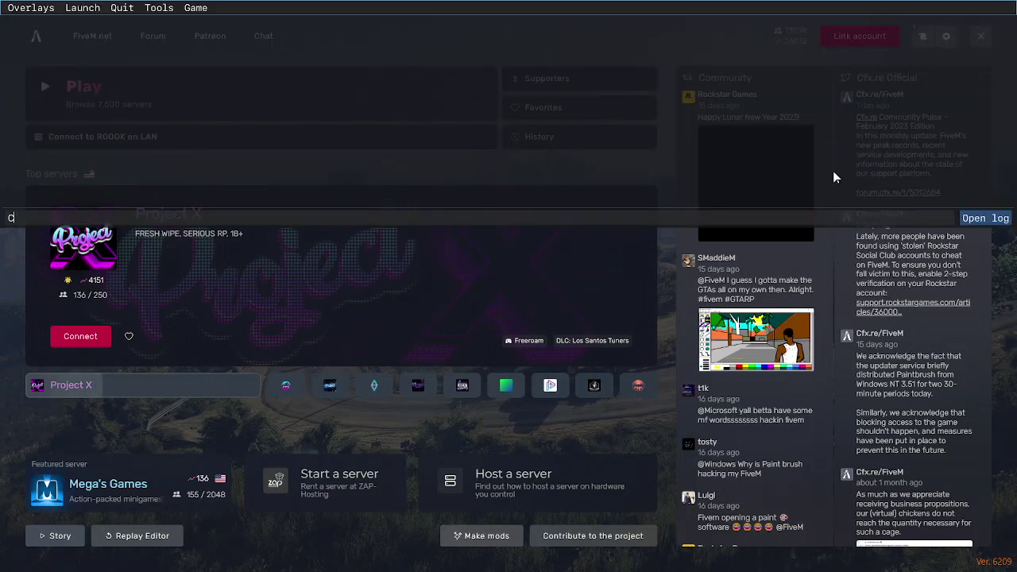
text(ONNECT)
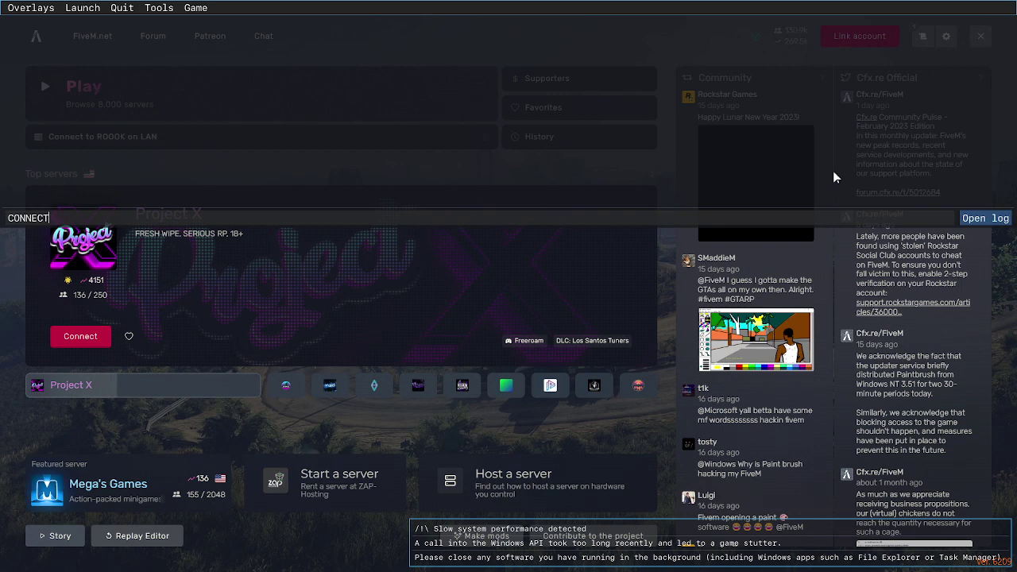
key(ctrl+v)
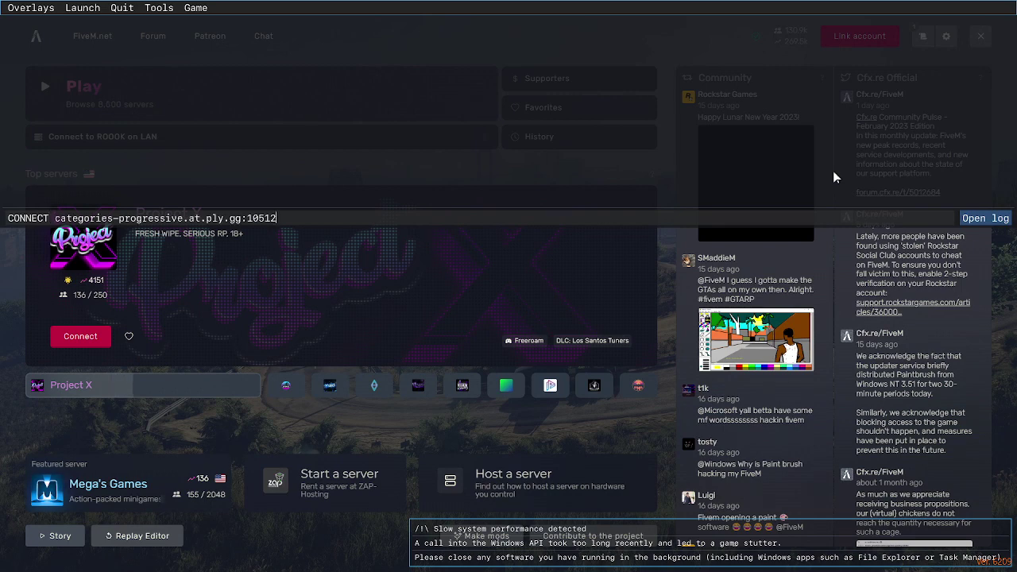
key(Return)
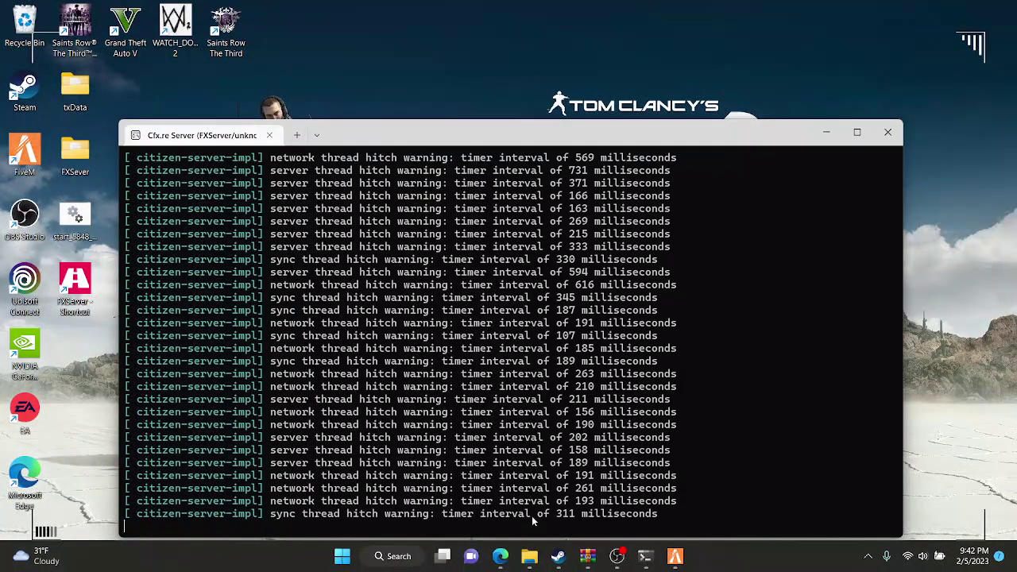
Step: Load discord.com in Edge's Cfx.re key management tab, reaching the Friends page
click(500, 556)
click(470, 6)
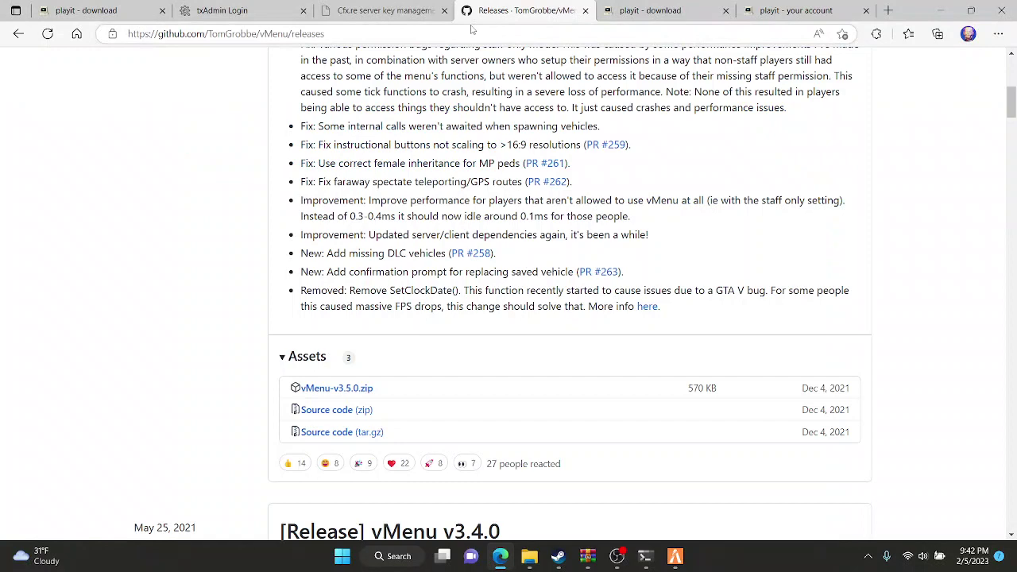
click(365, 11)
click(353, 35)
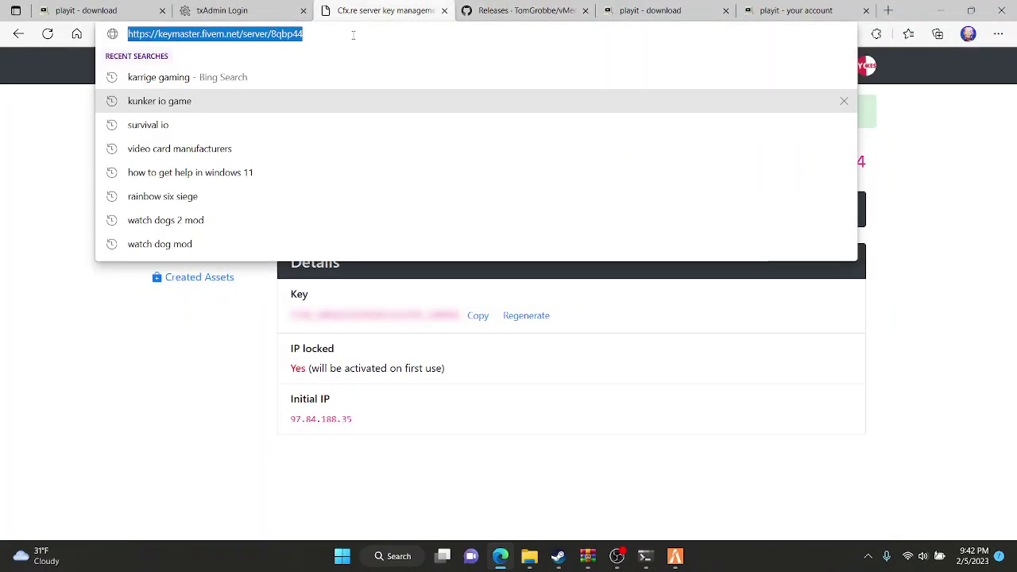
text(D)
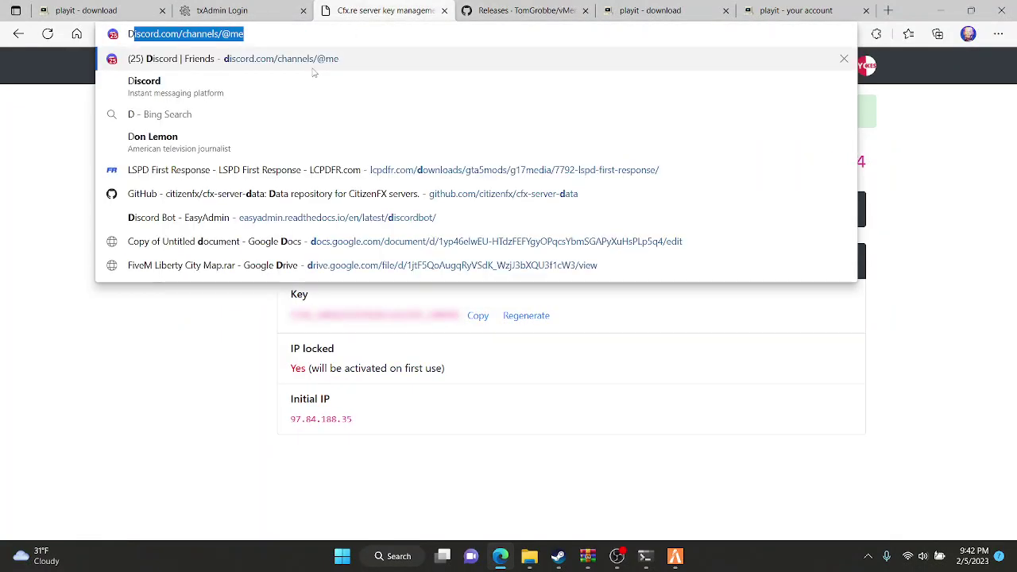
key(Return)
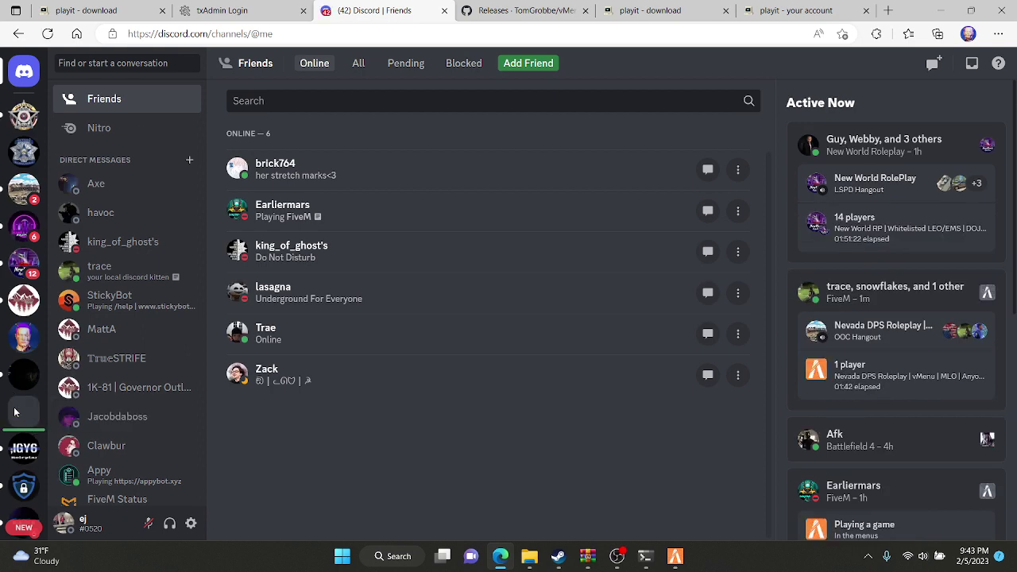
Step: Open Ohio State Roleplay's #server channel and start typing the FiveM Status /ip command
click(22, 413)
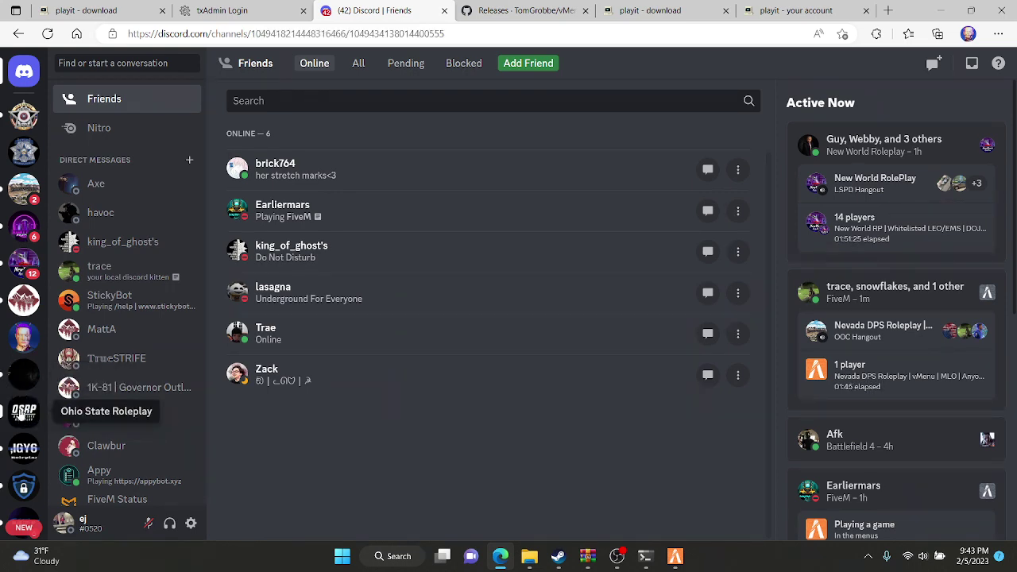
click(22, 413)
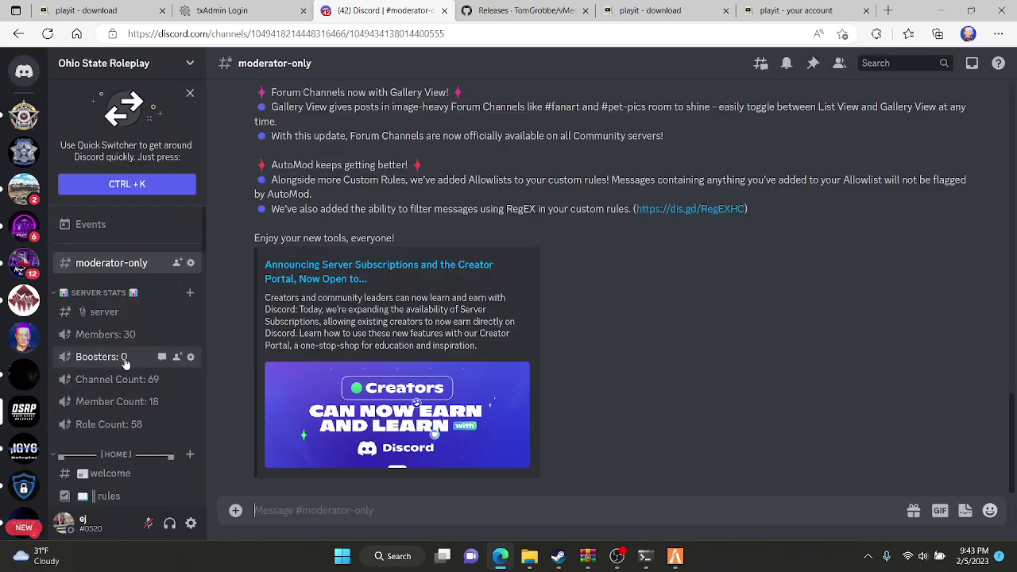
click(120, 318)
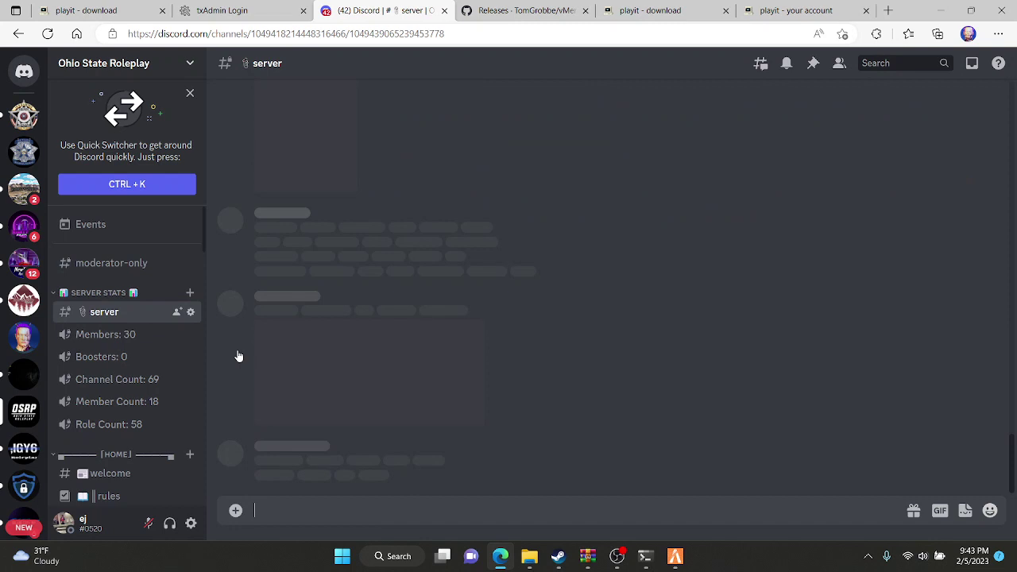
text(/)
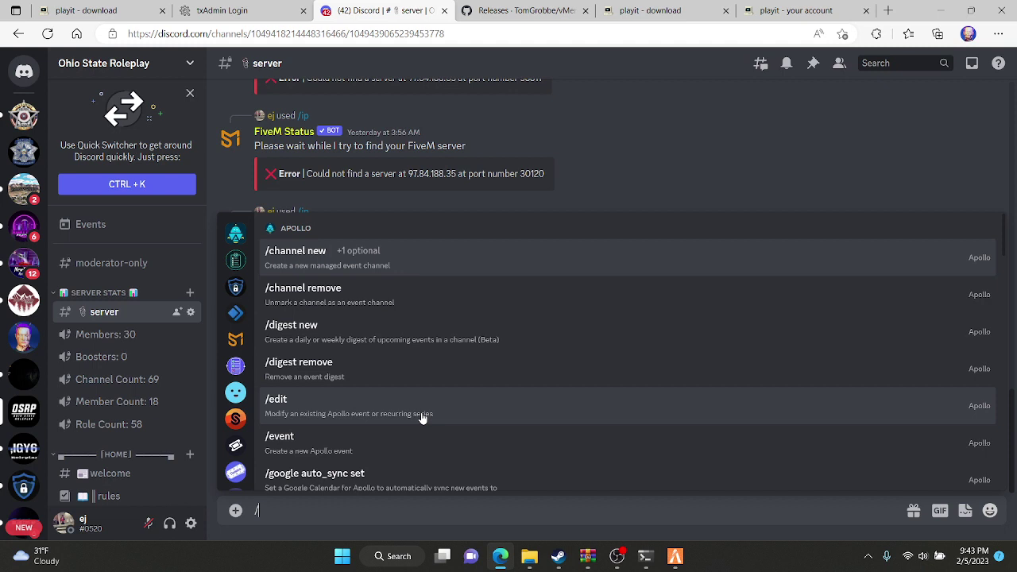
scroll(318, 332, down, 5)
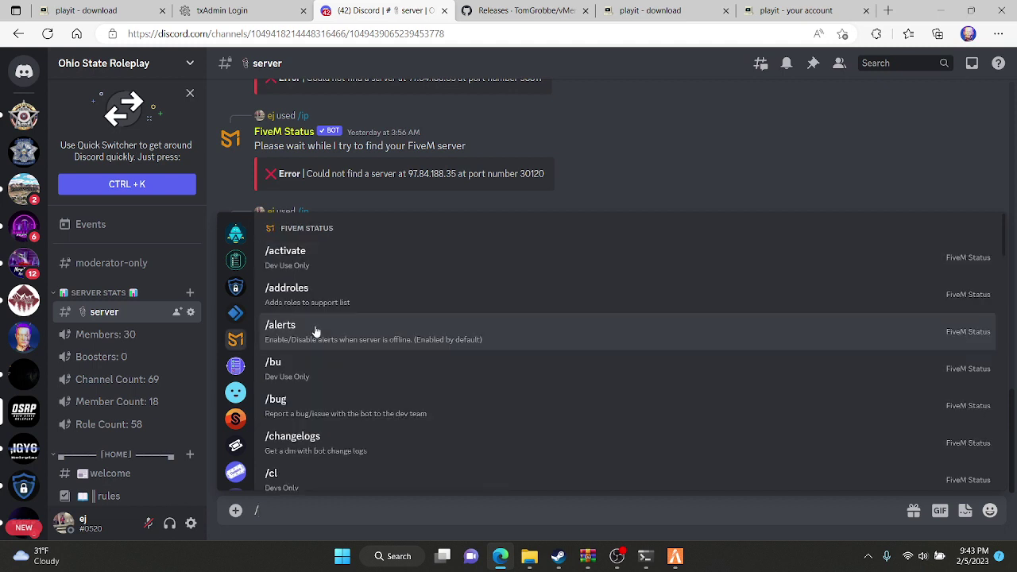
text(IP)
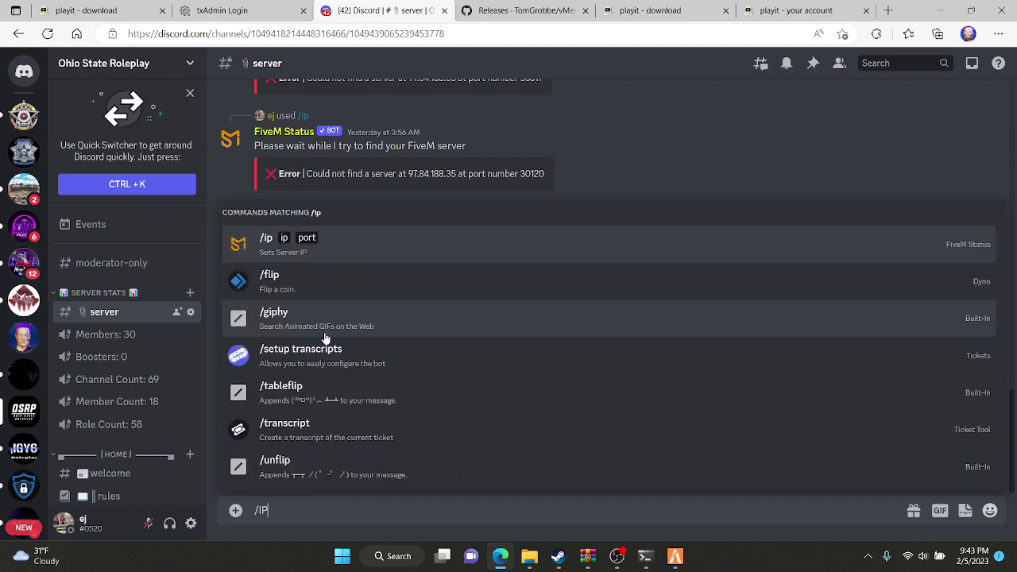
Step: Send /ip with ip categories-progressive.at.ply.gg and port 10512 to FiveM Status
key(Return)
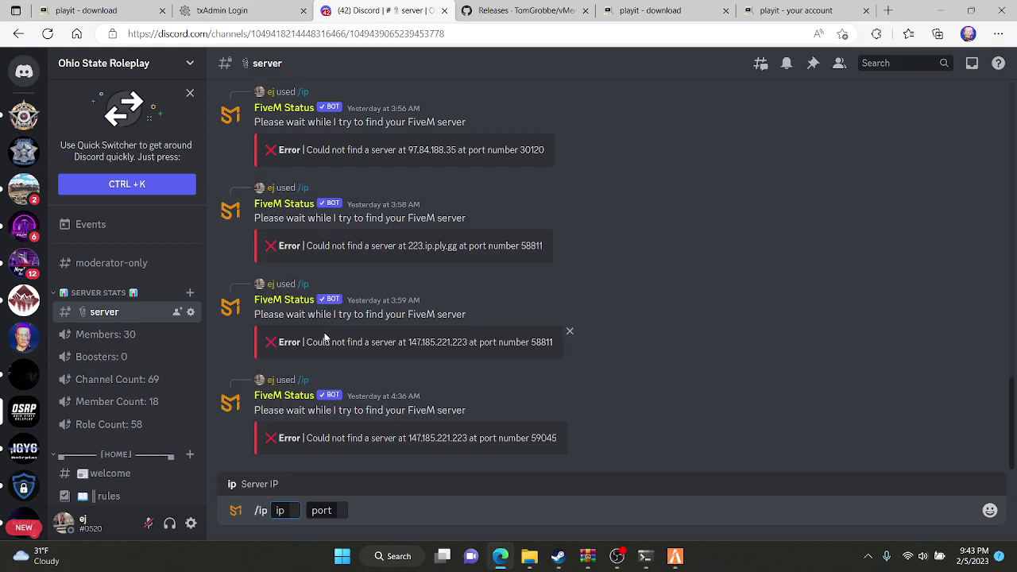
text(categories-progressive.at.ply.gg:10512)
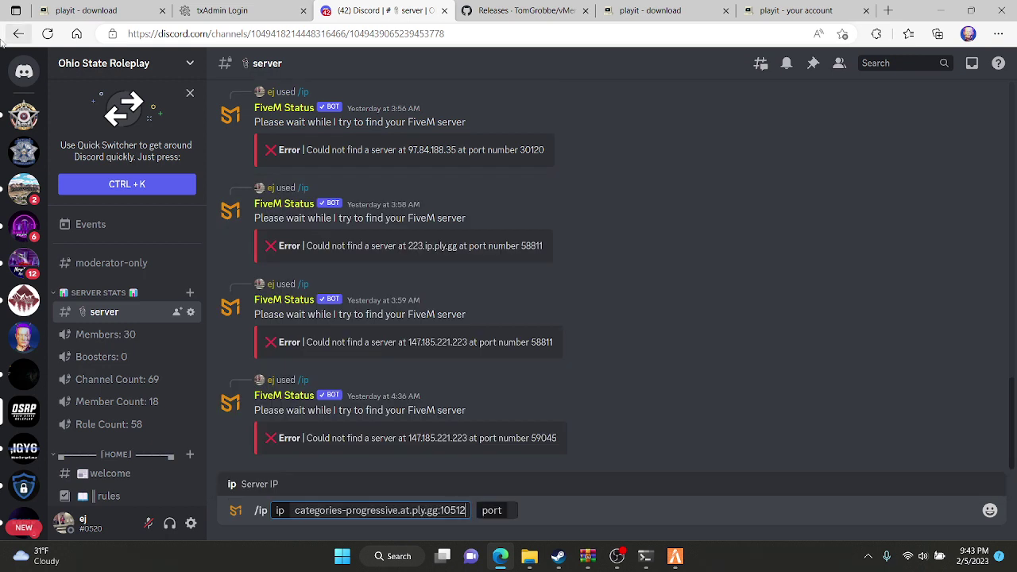
drag(467, 510, 440, 510)
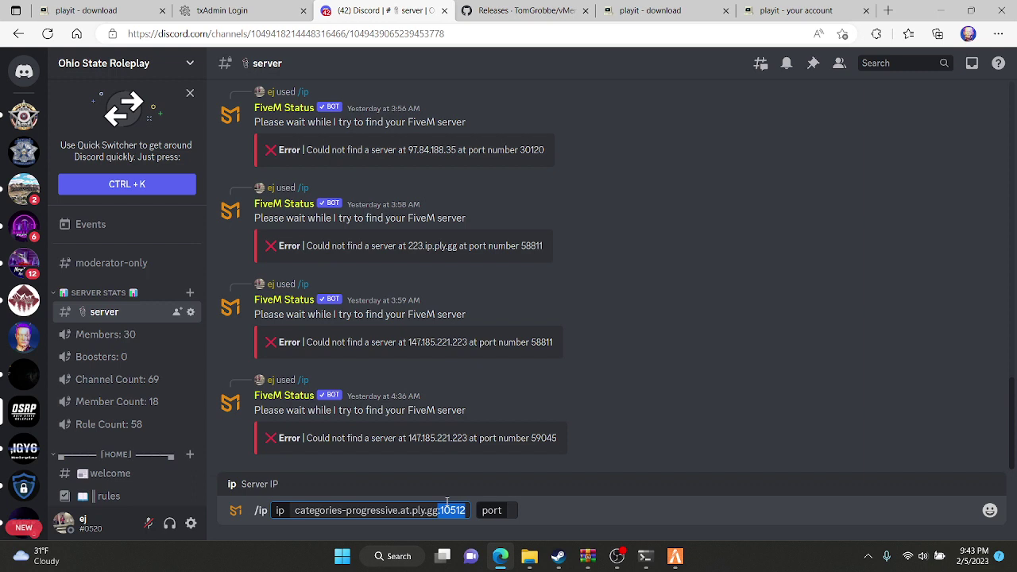
key(BackSpace)
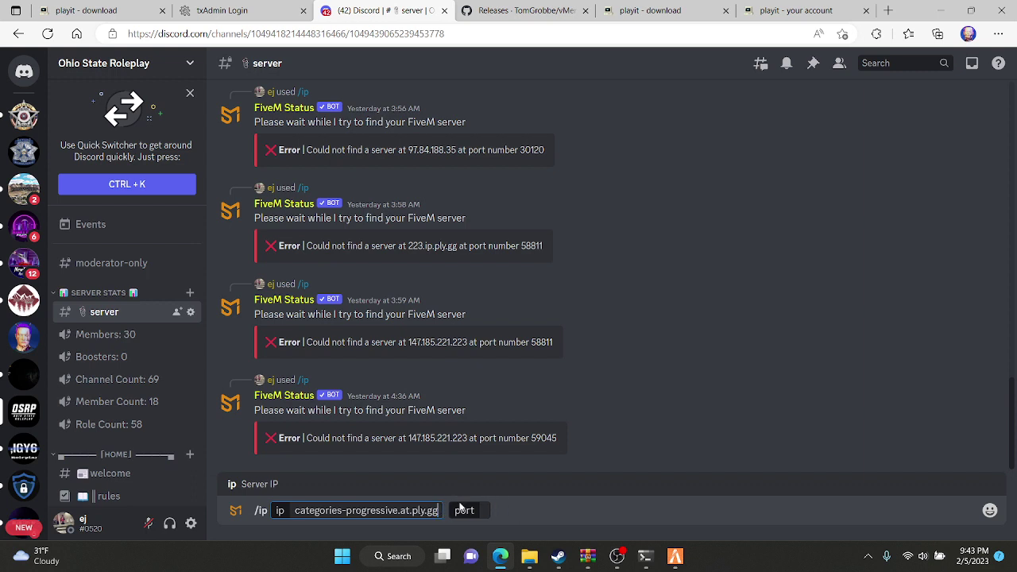
click(494, 510)
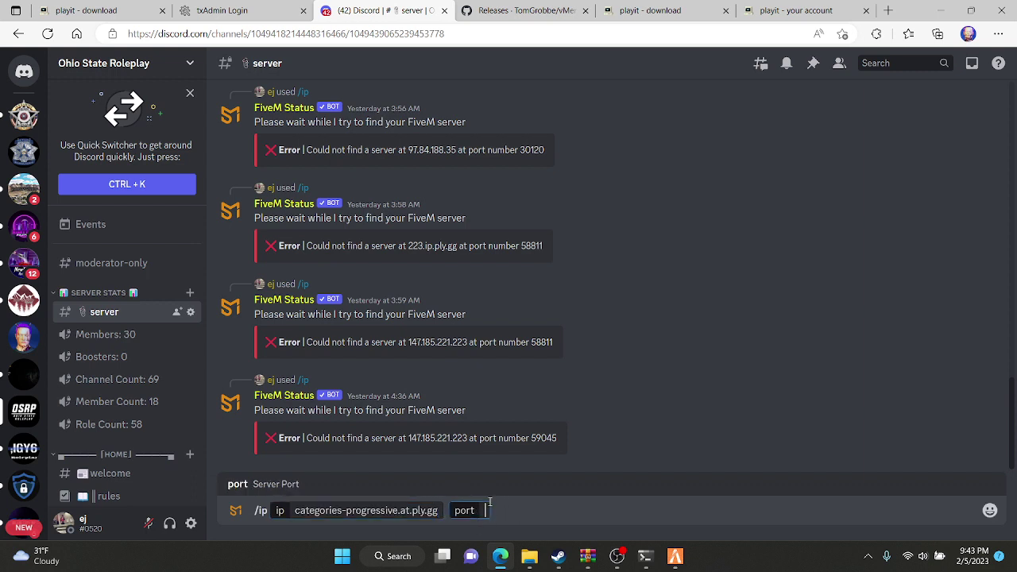
click(489, 507)
text(:10512)
click(490, 506)
key(BackSpace)
key(Return)
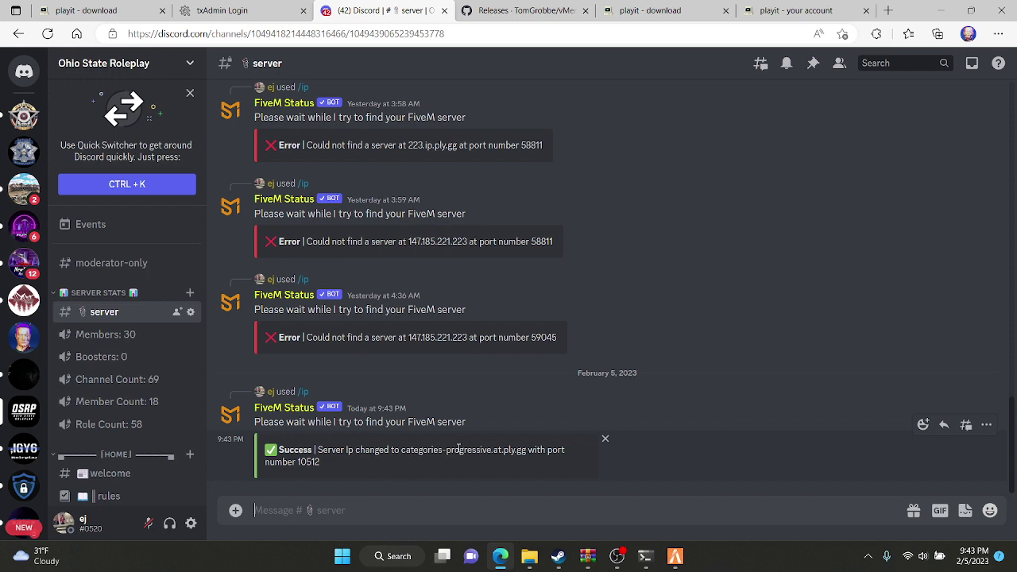
mouse_move(413, 433)
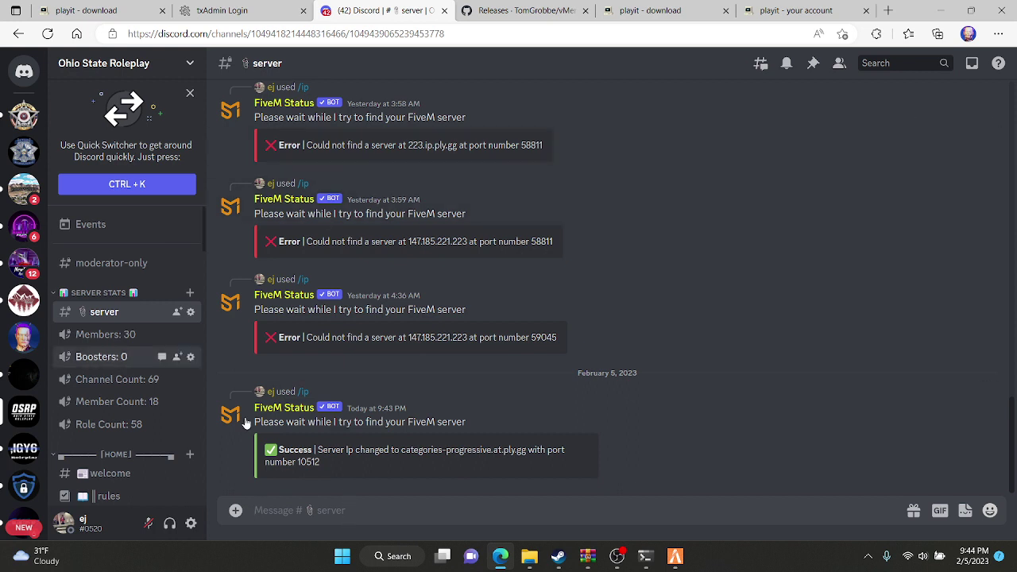
Step: Send FiveM Status's /status command, which reports the server Online with 0/48 players
text(/)
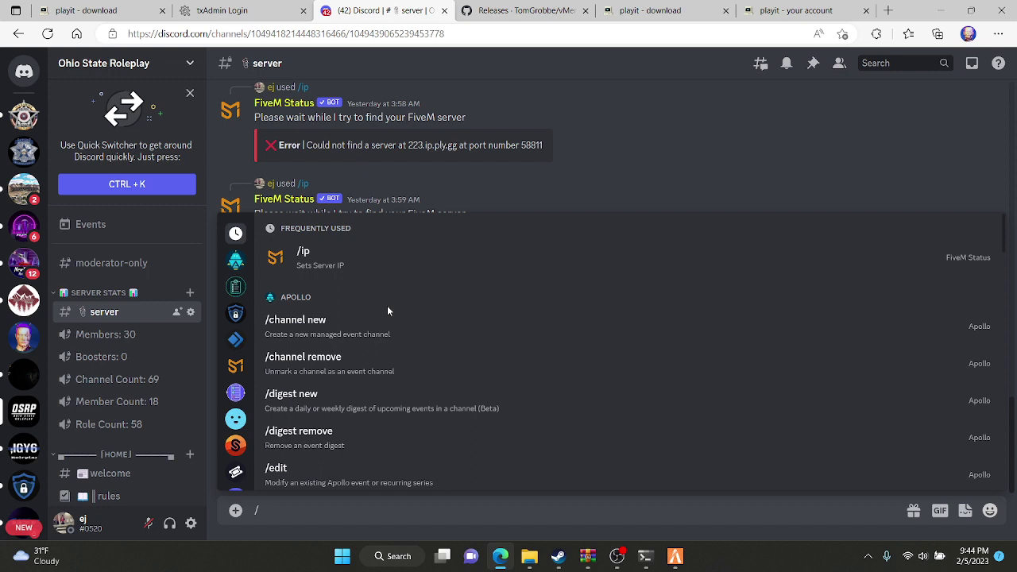
click(235, 365)
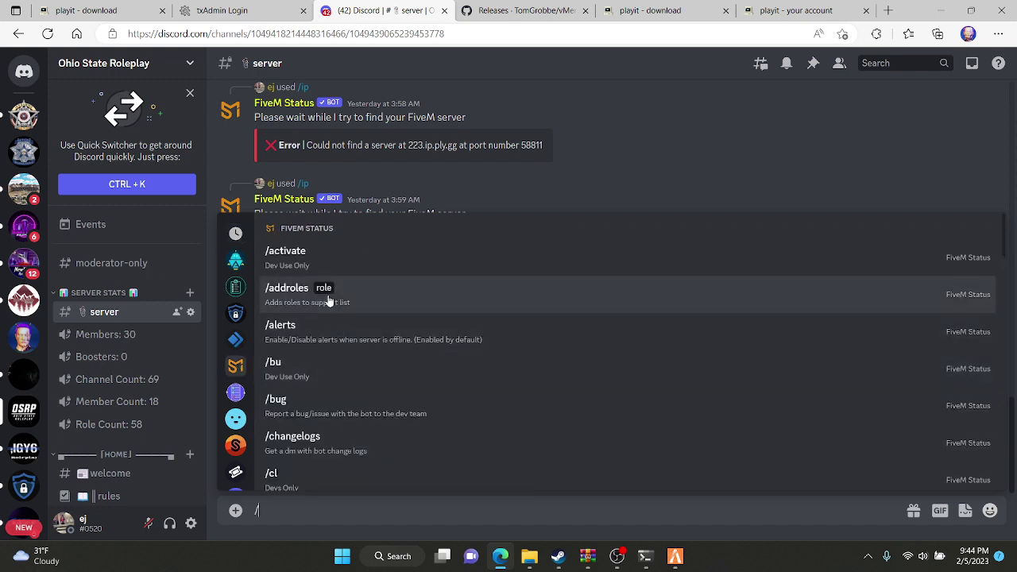
scroll(375, 372, down, 2)
scroll(375, 371, down, 2)
scroll(375, 371, down, 1)
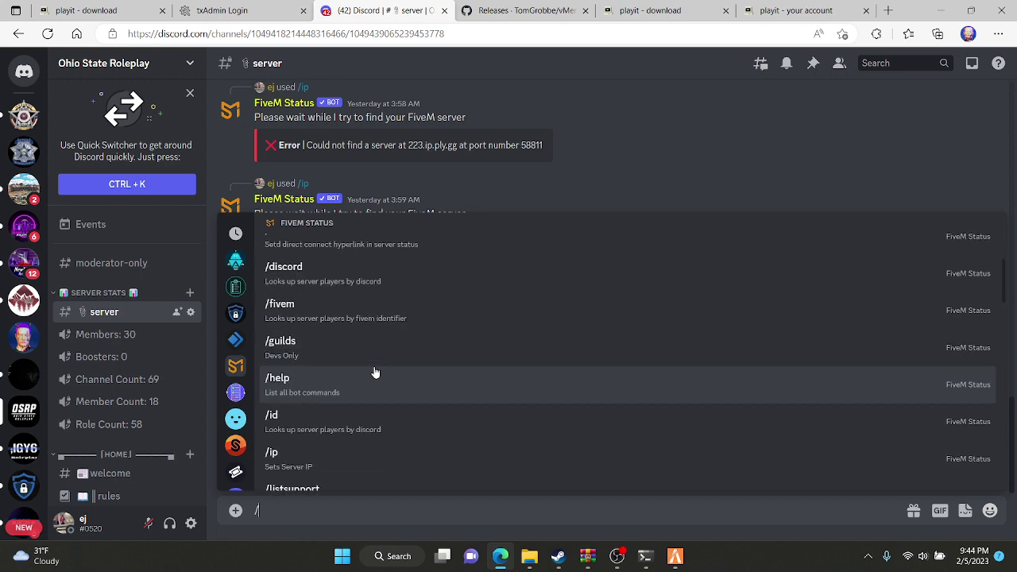
scroll(375, 371, down, 2)
scroll(375, 372, down, 2)
scroll(375, 372, down, 2)
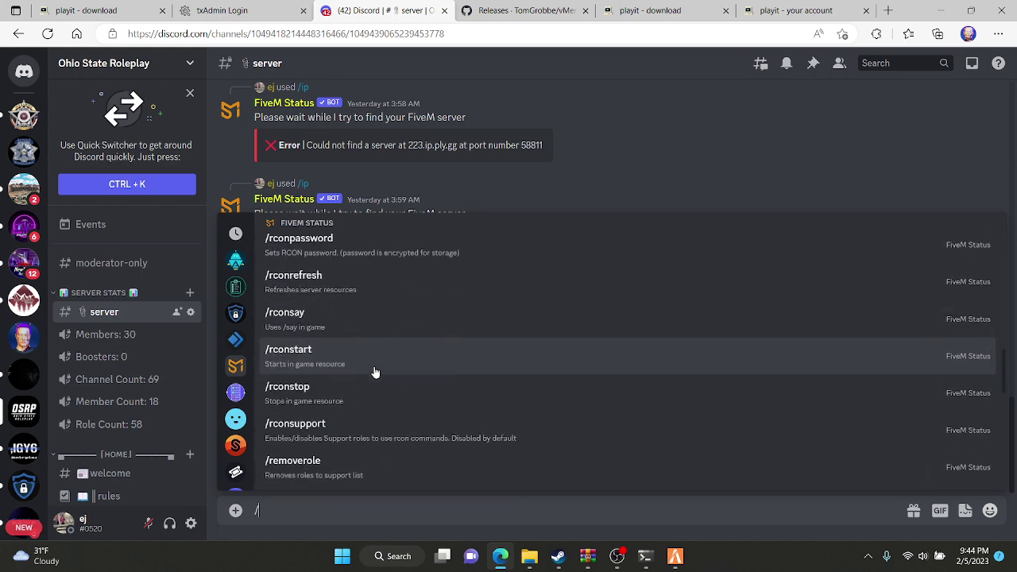
scroll(374, 374, down, 4)
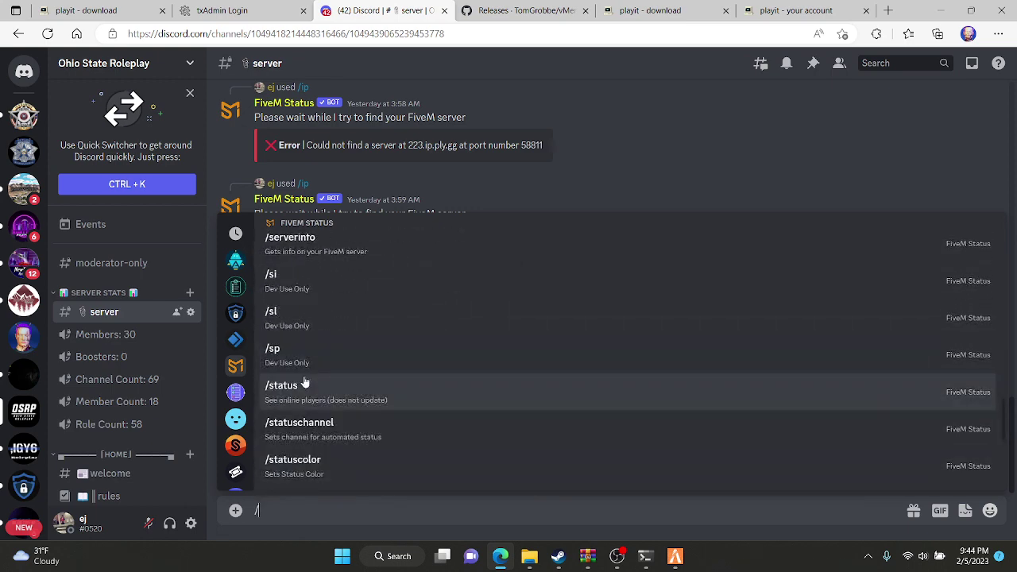
click(303, 392)
key(Return)
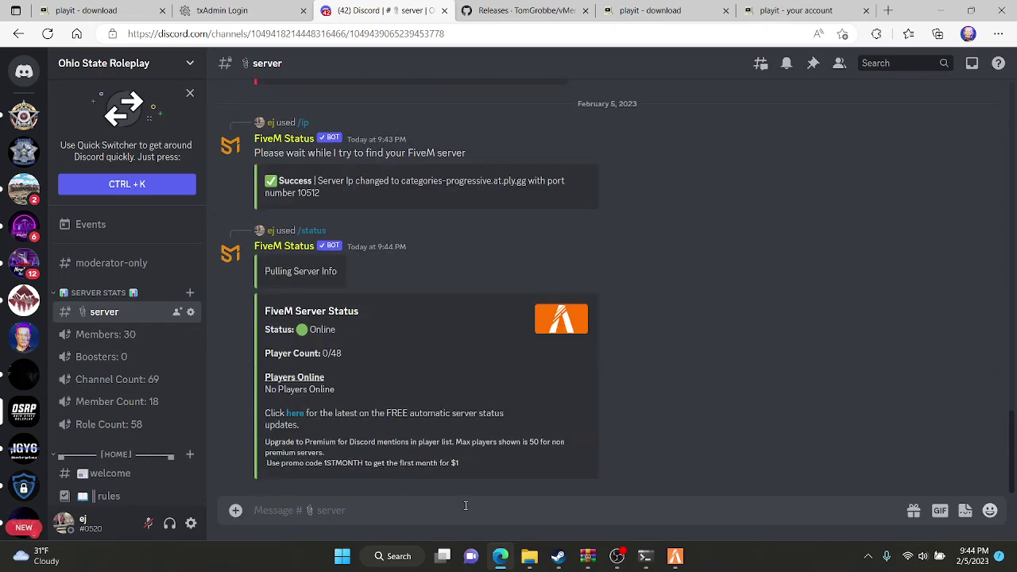
mouse_move(617, 556)
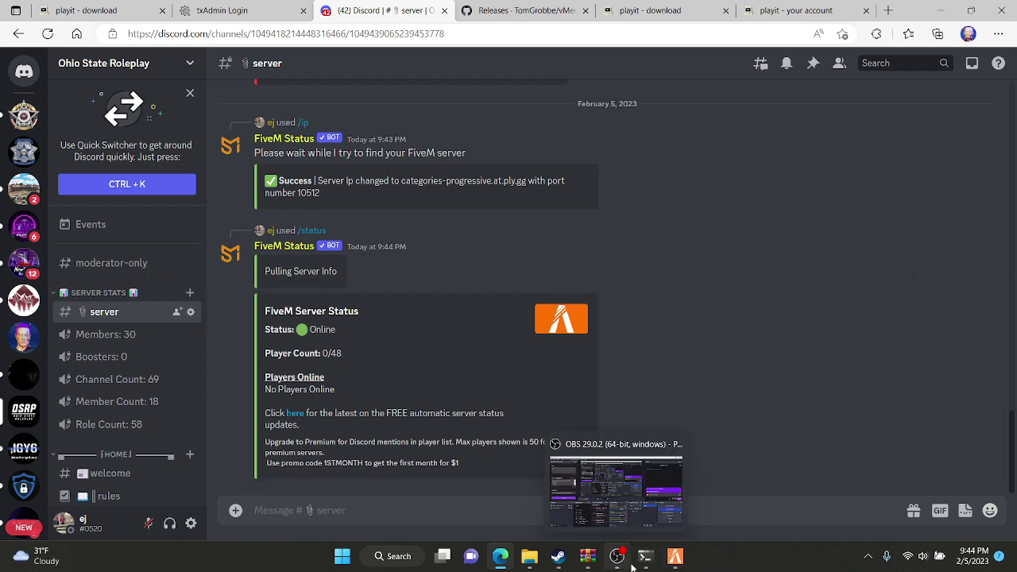
Step: Switch to FiveM and accept the local game data update for SEVER RP
click(675, 555)
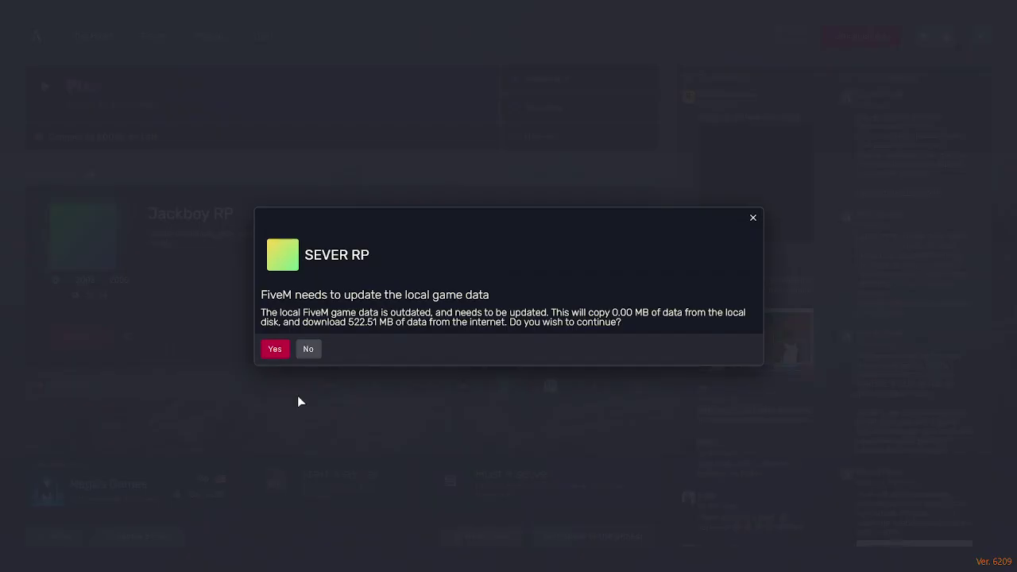
click(275, 350)
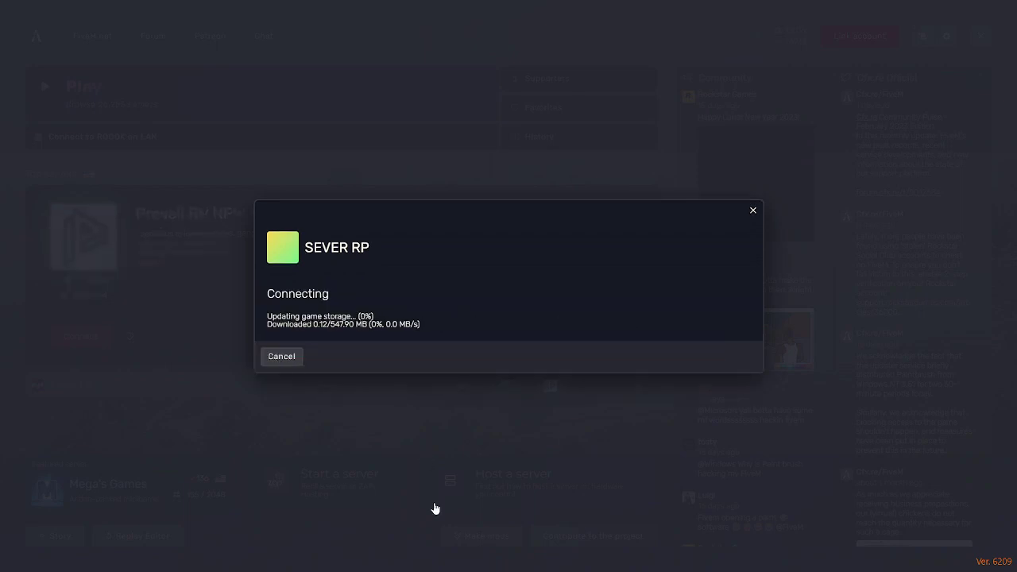